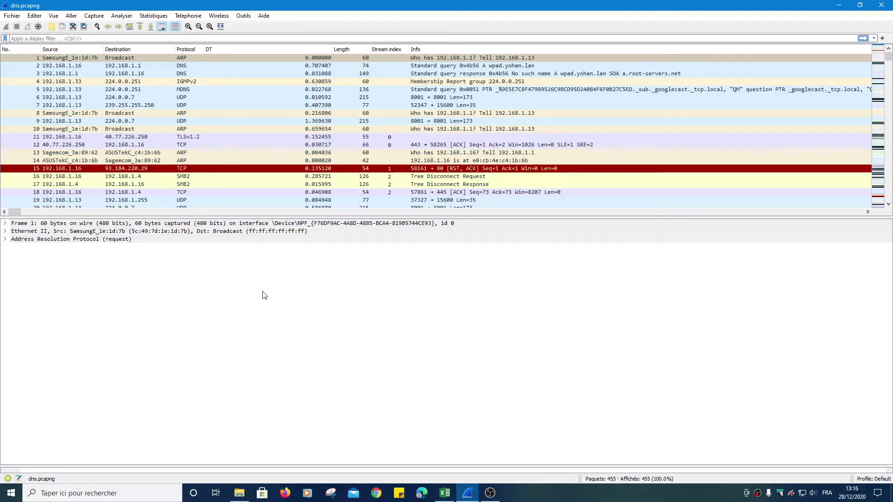
- View the capture's DNS statistics, checking the rcode, query type and service response time entries, and close the window
left_click(151, 16)
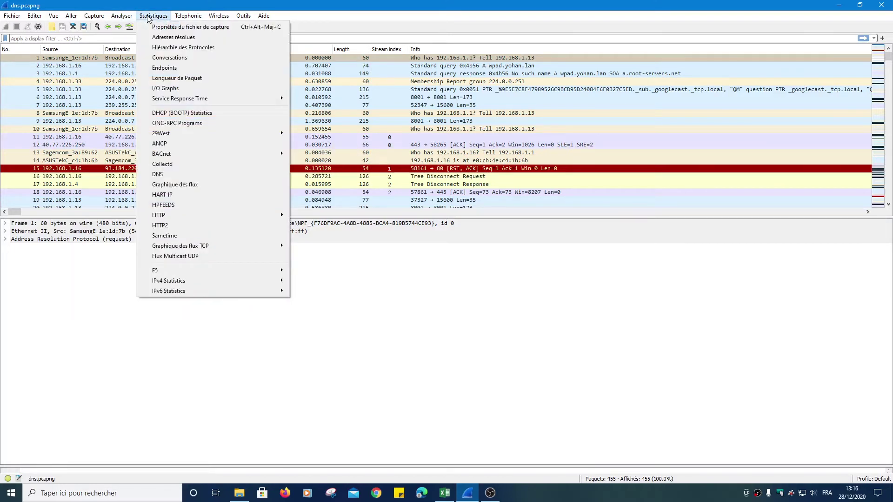
left_click(168, 174)
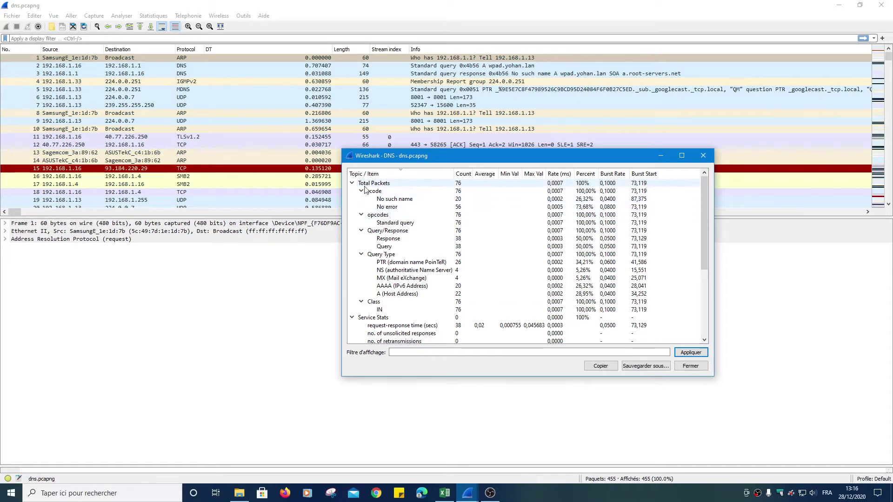
left_click(393, 209)
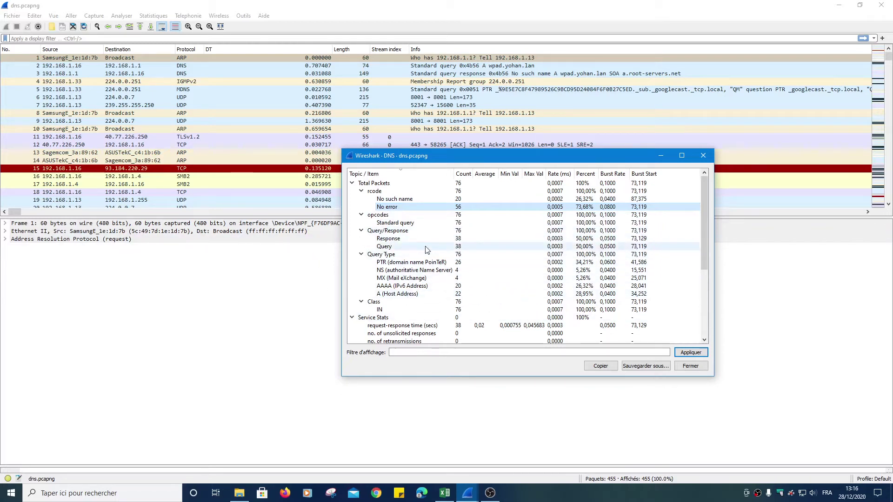
scroll(390, 279, "down", 2)
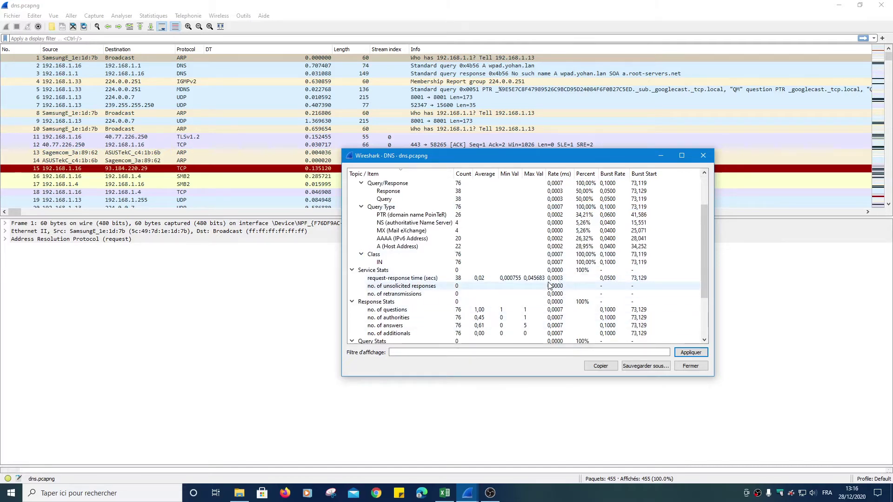
left_click(689, 366)
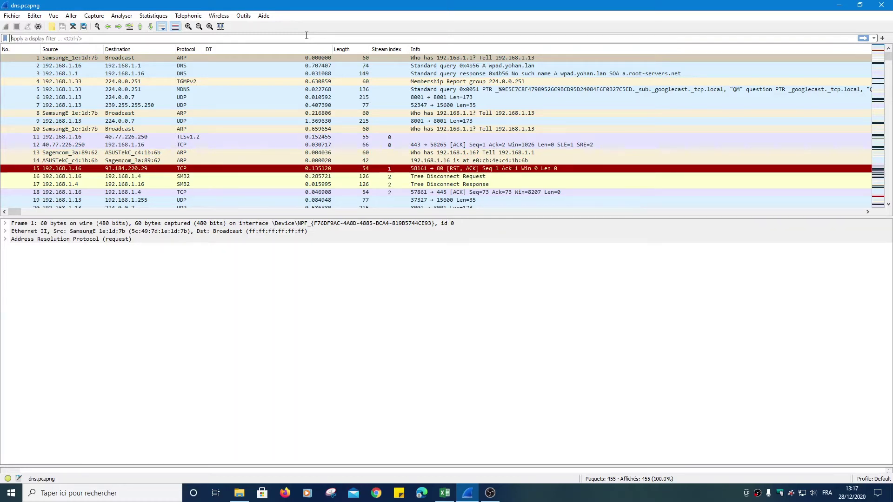
- Filter the capture with the display filter dns and select the first query, packet 2
type("dns")
key("Return")
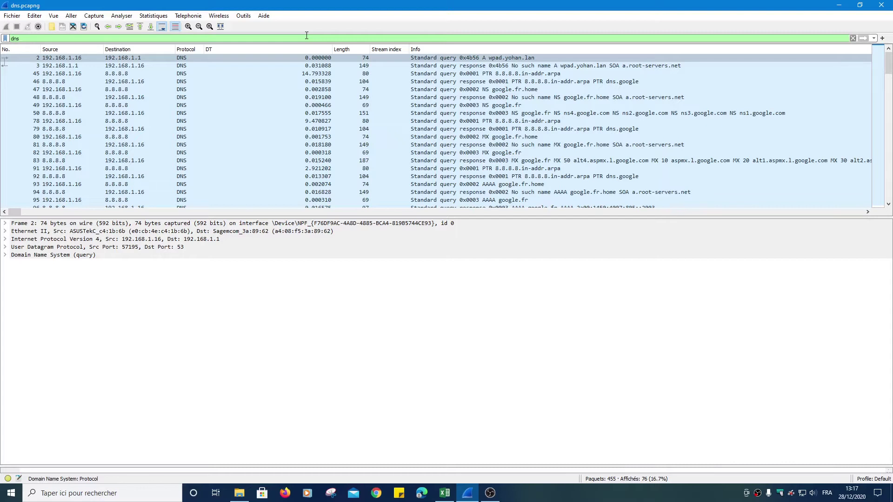
left_click(453, 59)
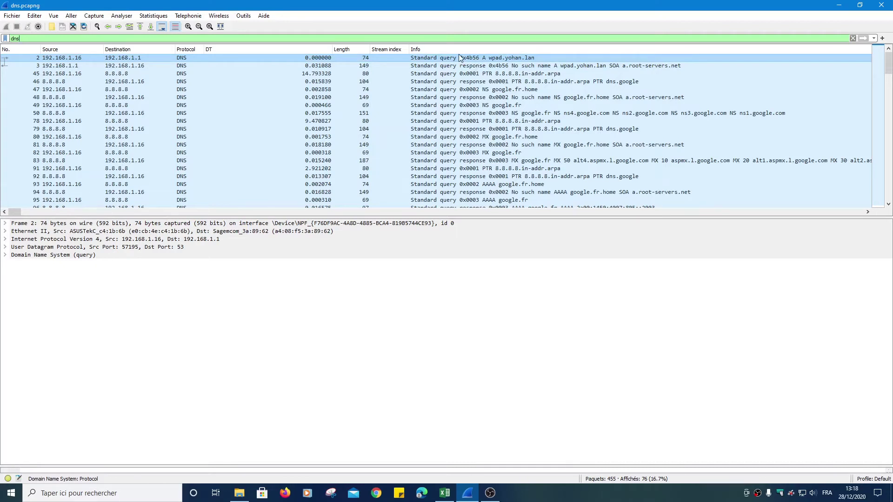
- Expand the Domain Name System layer and its Flags in packet 2, and examine the transaction ID, response flag and Questions count
left_click(6, 255)
left_click(40, 263)
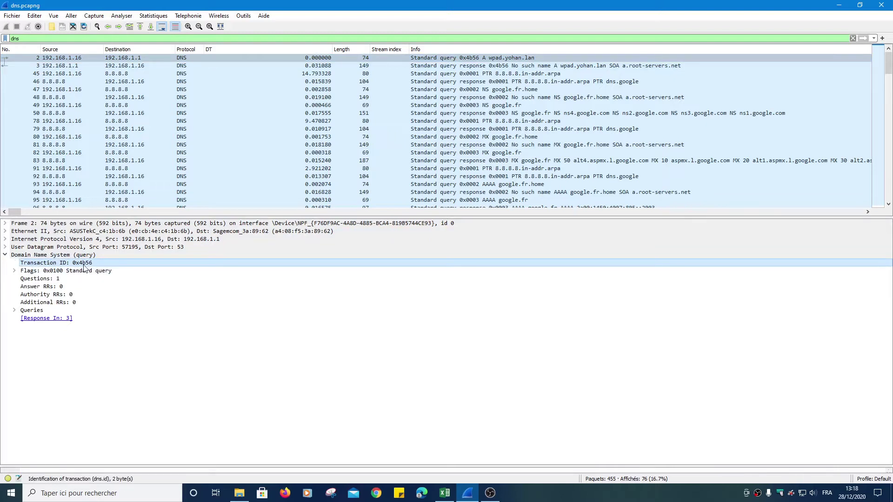
left_click(14, 270)
left_click(70, 272)
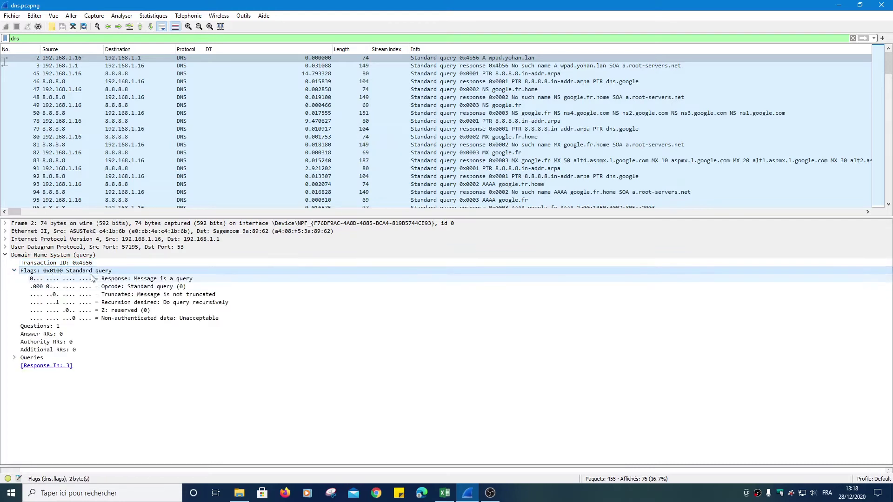
left_click(55, 280)
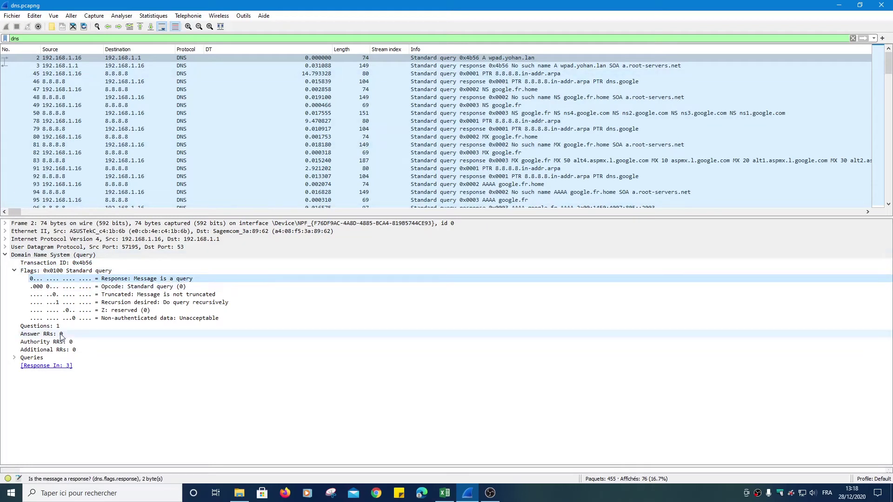
left_click(45, 327)
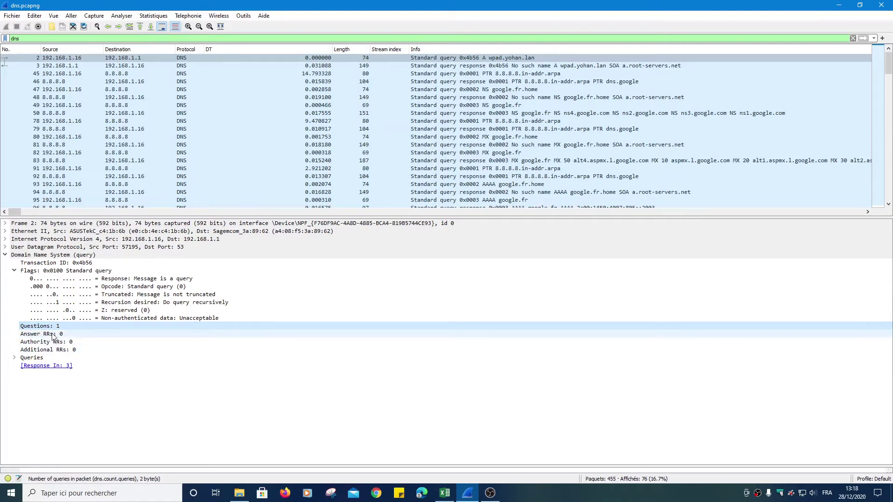
- Expand the Queries section of packet 2 down to its entry and examine the queried name and record type
left_click(14, 358)
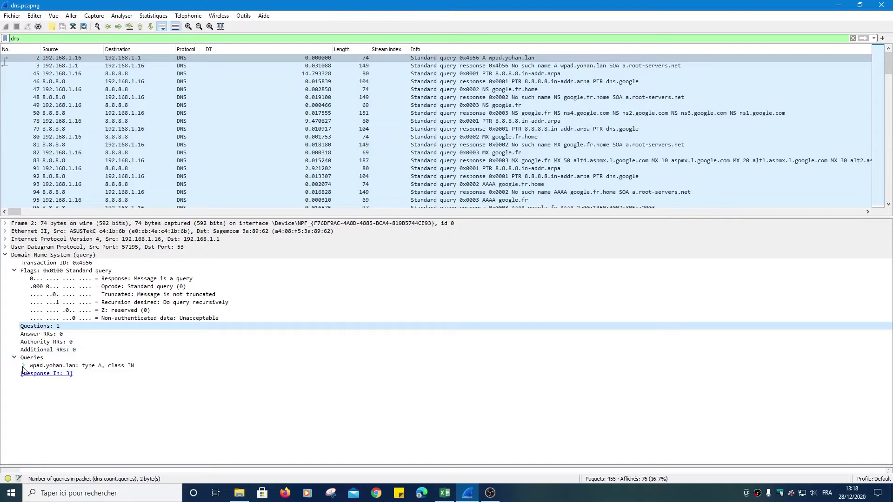
left_click(23, 366)
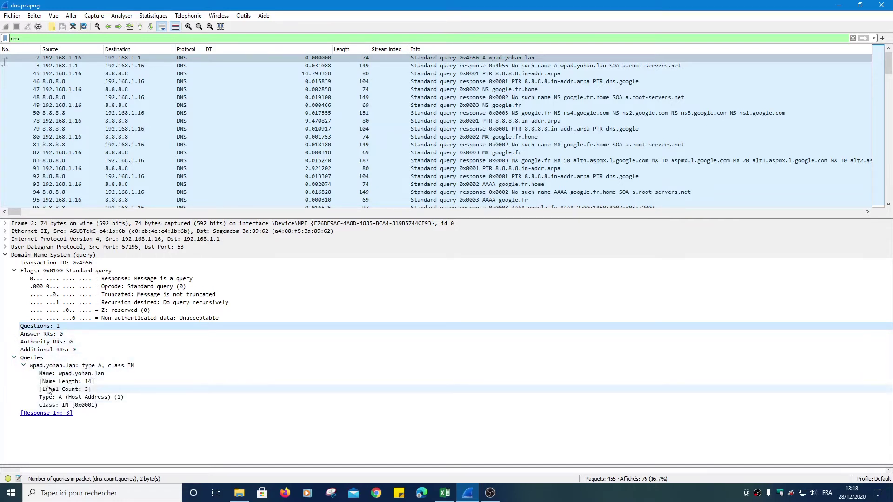
left_click(45, 366)
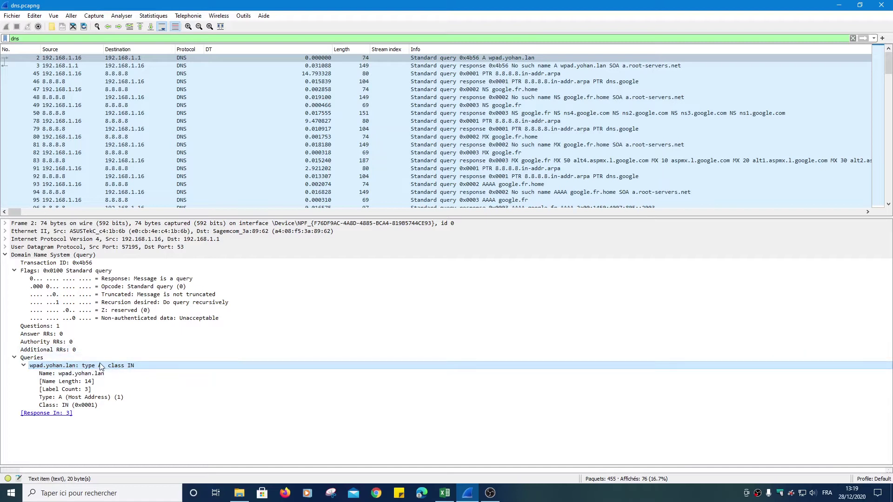
left_click(42, 375)
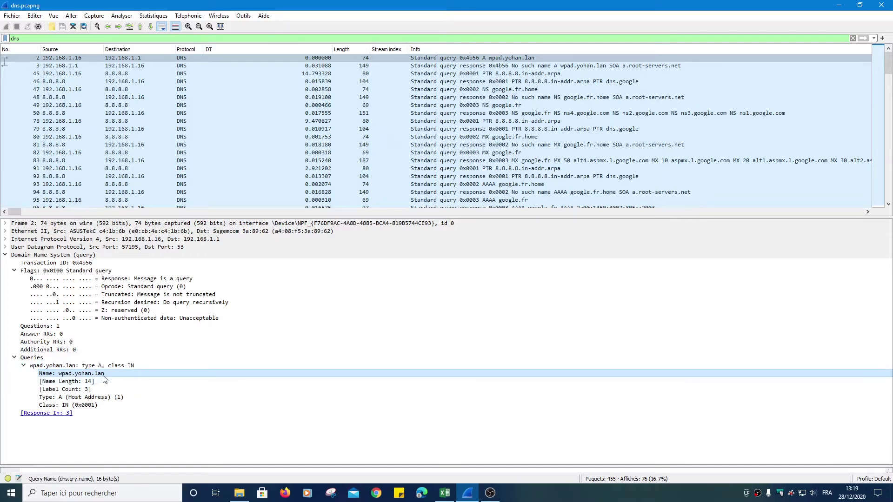
left_click(70, 397)
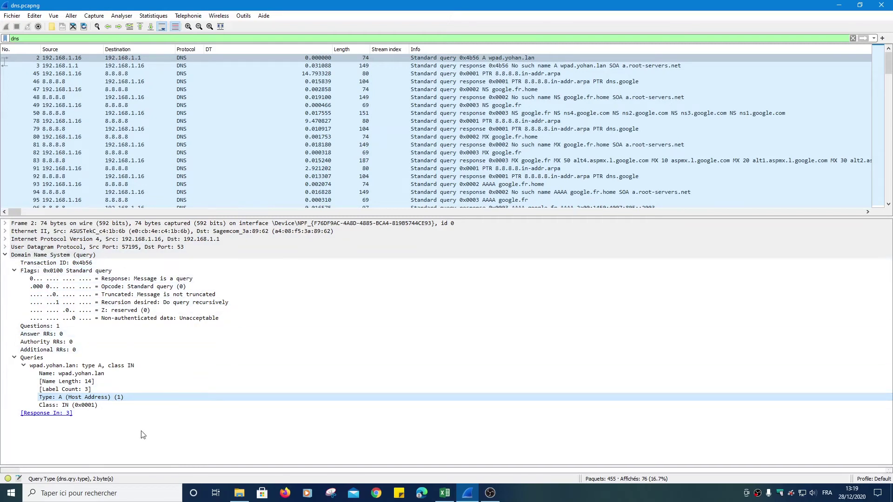
- Follow the link to the matching response packet and examine its reply code and its question, answer and authority counts
left_click(49, 413)
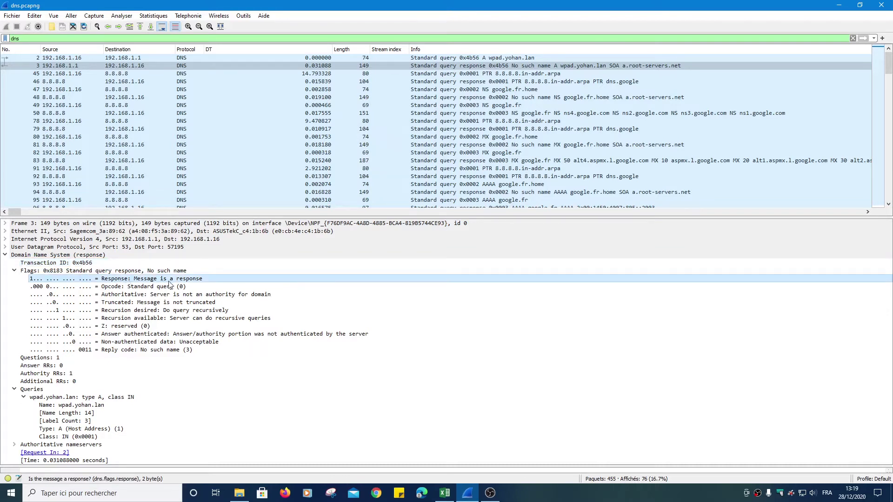
left_click(81, 350)
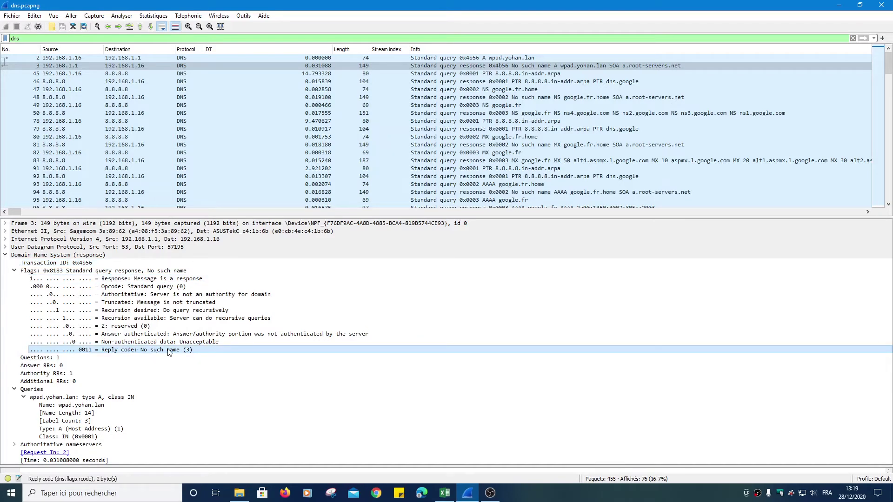
left_click(52, 357)
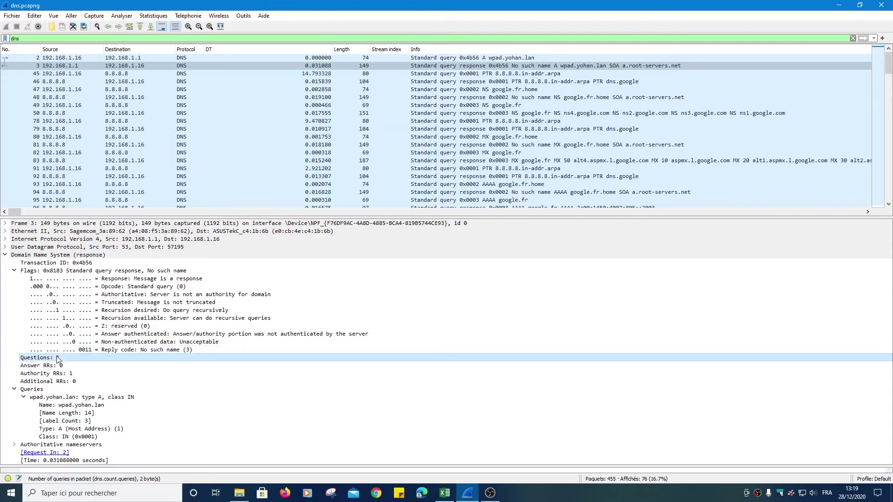
left_click(59, 366)
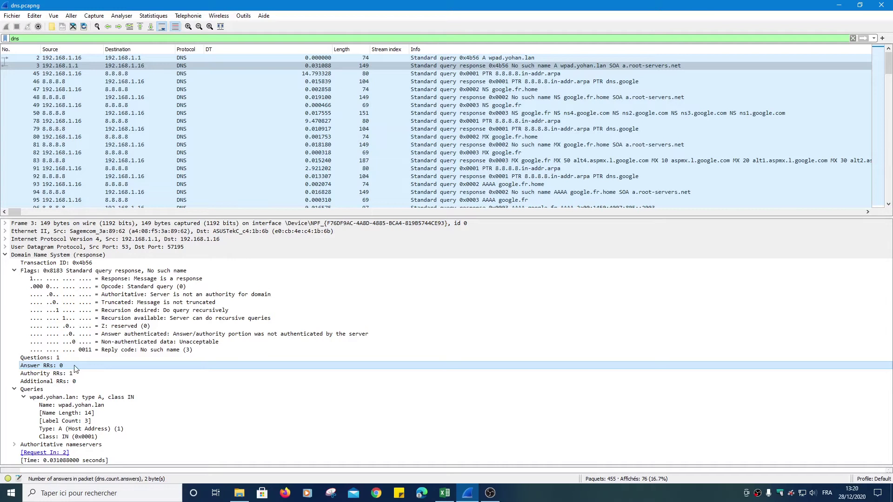
left_click(78, 374)
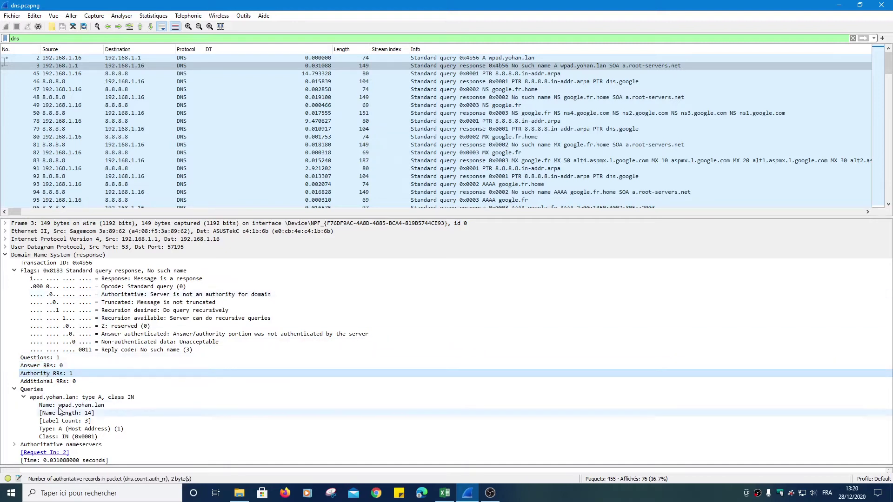
- Collapse the response's query entry, expand Authoritative nameservers and examine the time between query and response
left_click(24, 398)
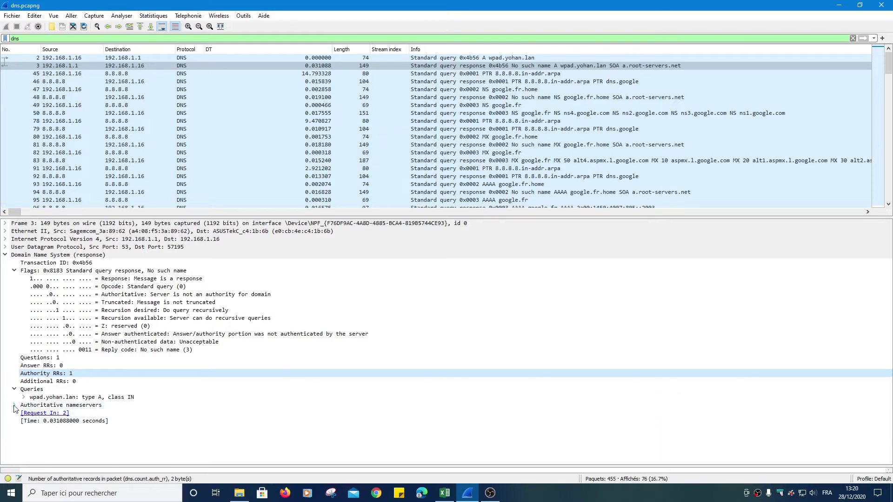
left_click(15, 405)
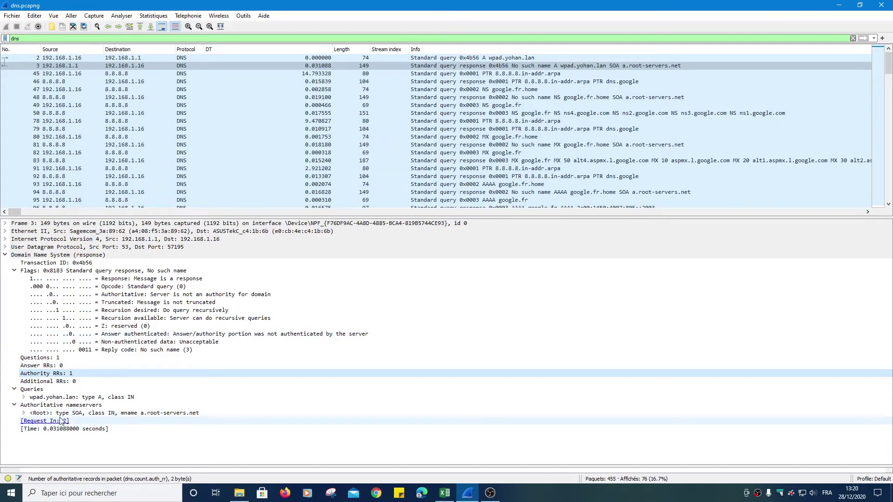
left_click(43, 429)
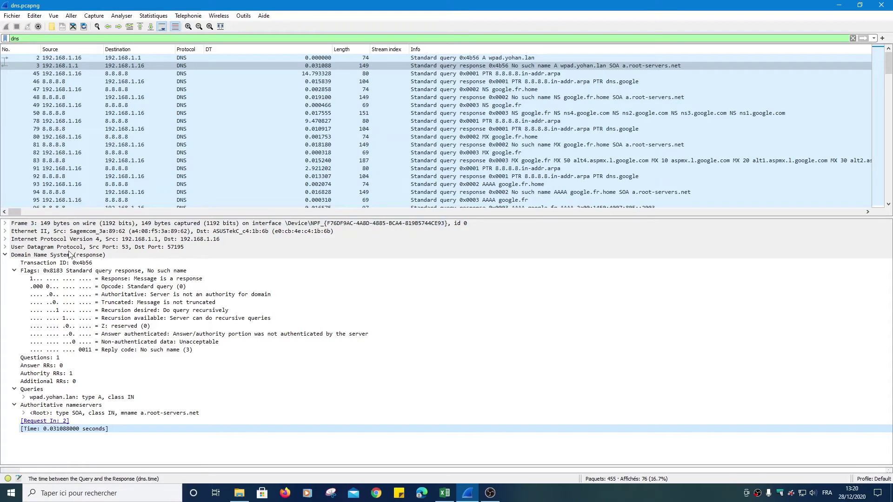
- Filter the capture to error-free DNS responses with dns.flags.rcode == 0
left_click(36, 39)
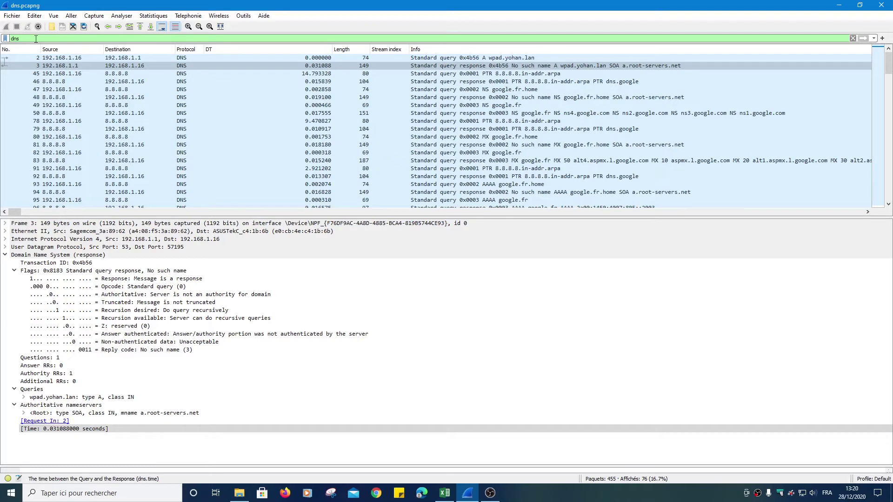
type(".fla")
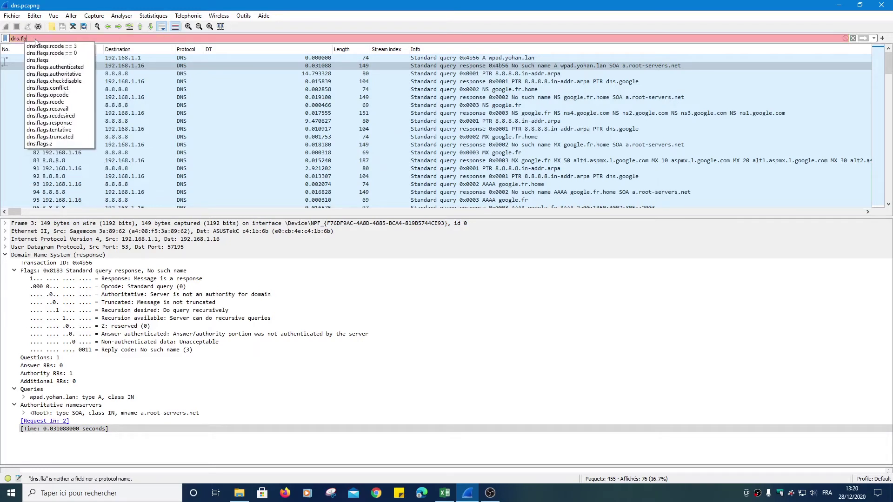
type("gs")
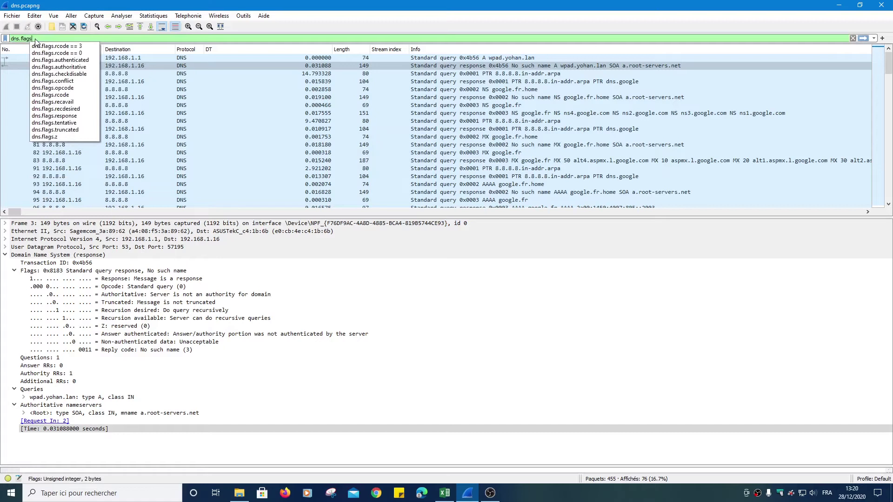
type(".rcode")
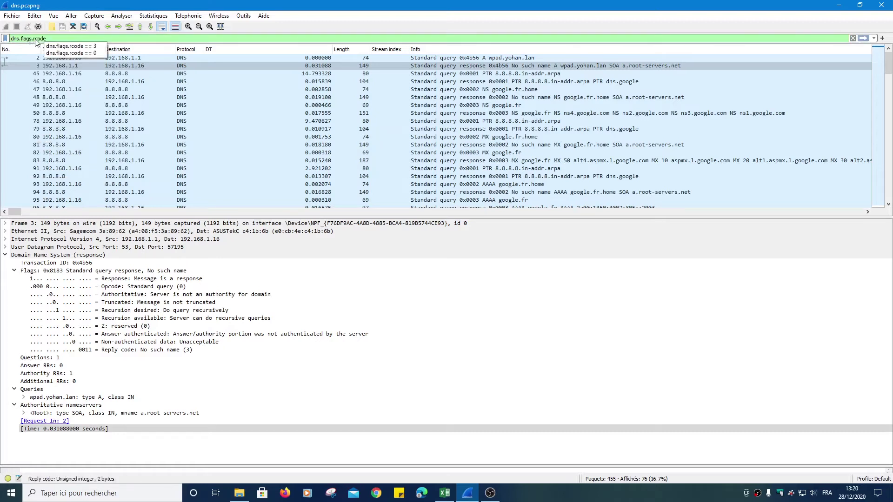
type(" ==")
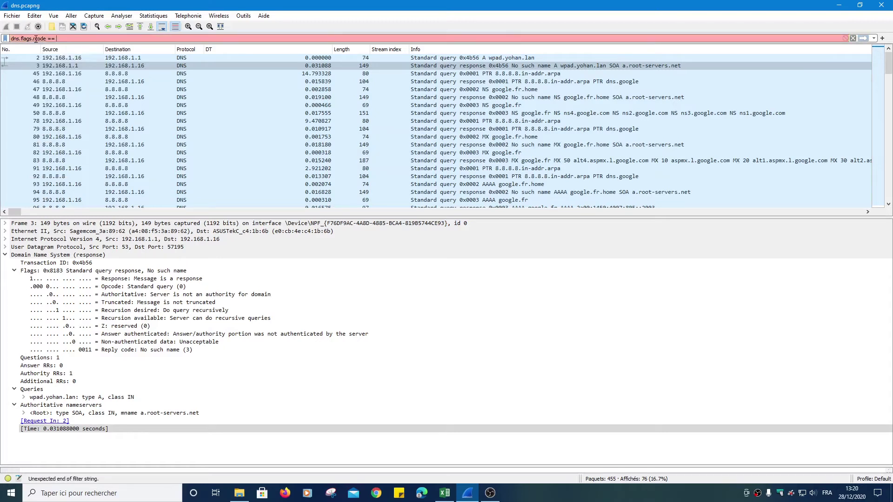
type(" 0")
key("Return")
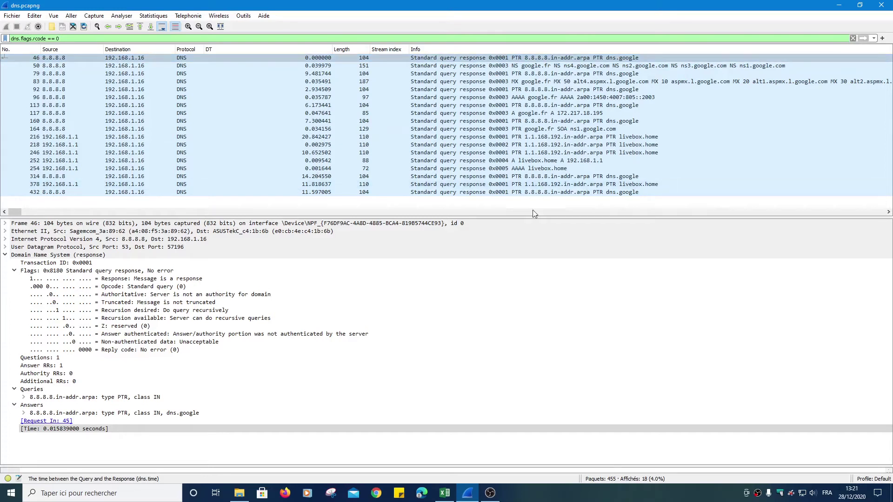
- Select the livebox.home type A response, packet 252, and examine its reply code and Answer RRs count
left_click(467, 161)
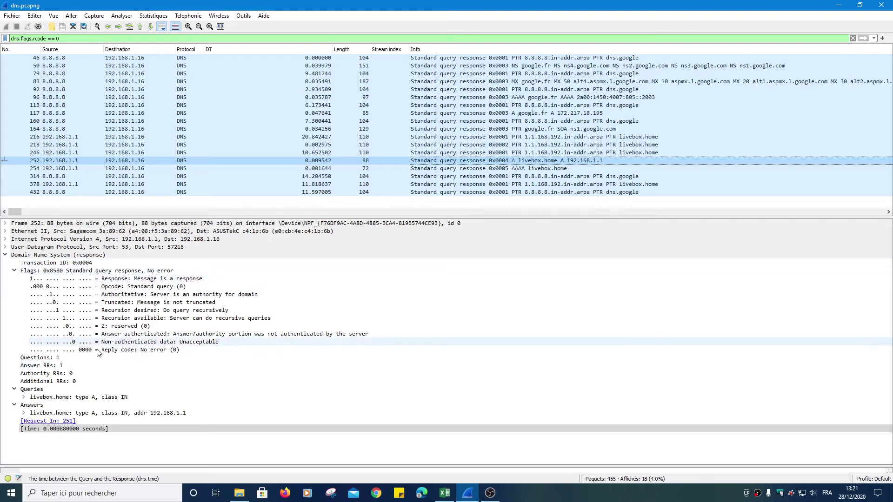
left_click(133, 353)
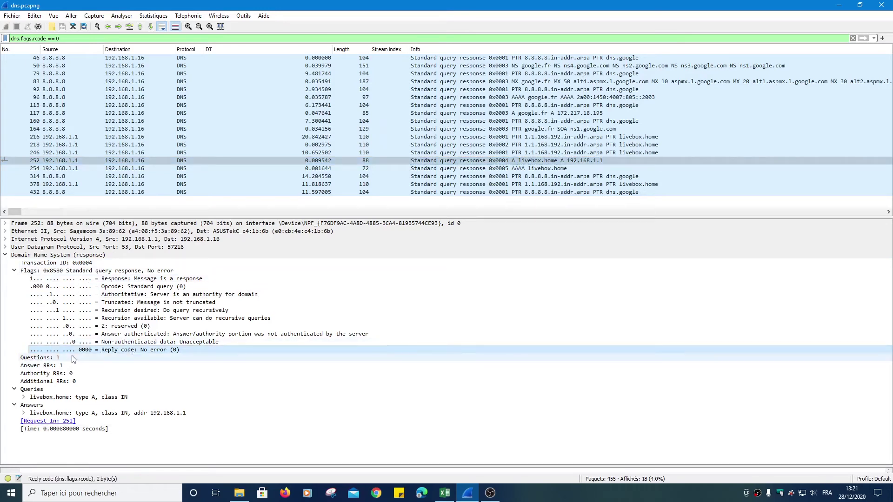
left_click(23, 366)
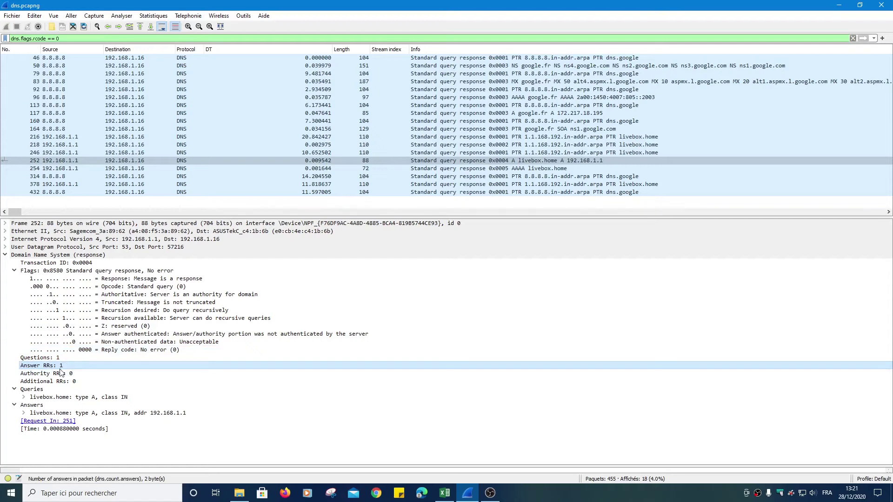
- Expand the livebox.home entry under Queries in packet 252 and examine its details
left_click(23, 397)
scroll(64, 387, "down", 1)
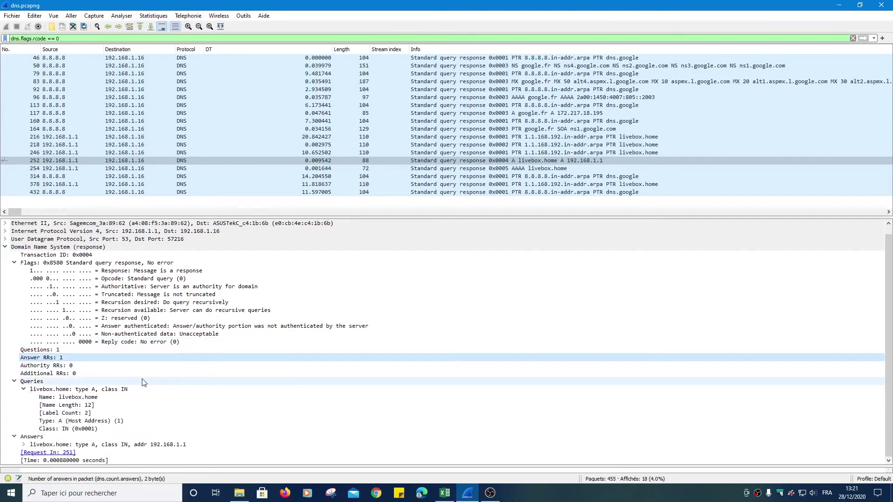
left_click(67, 390)
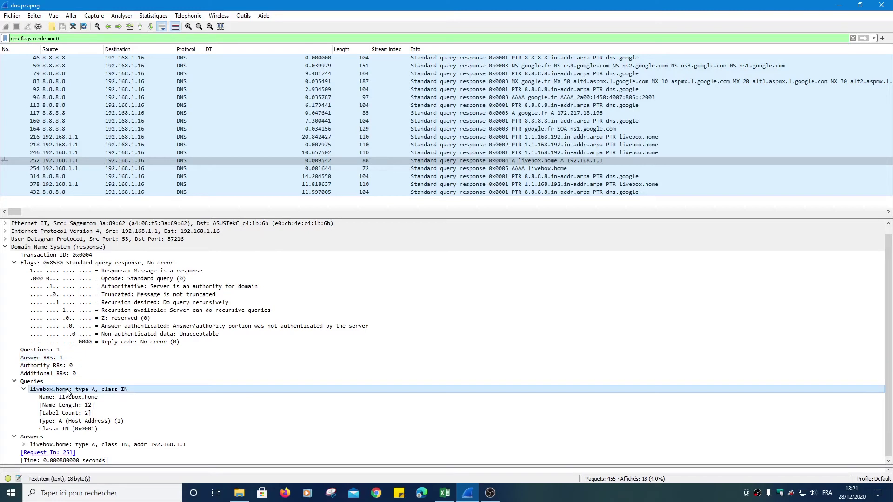
- Expand the livebox.home entry under Answers in packet 252 and examine its name, class, address and time to live
left_click(23, 445)
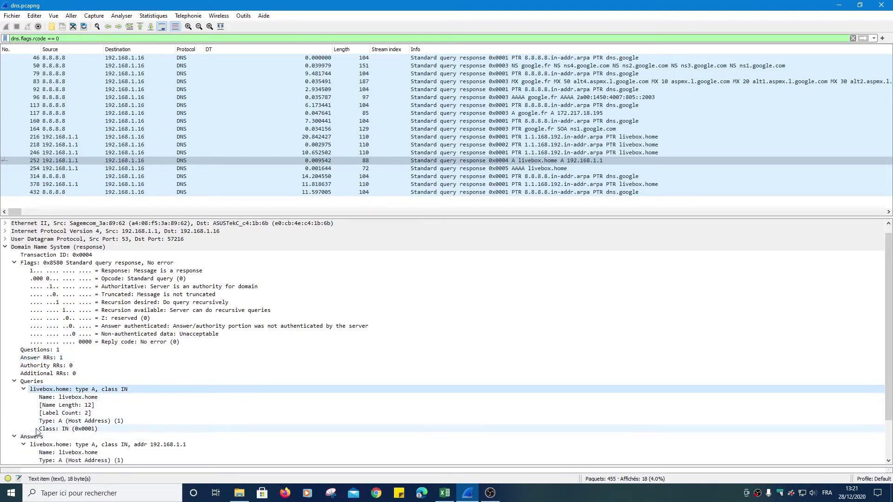
scroll(84, 398, "down", 1)
scroll(83, 398, "down", 1)
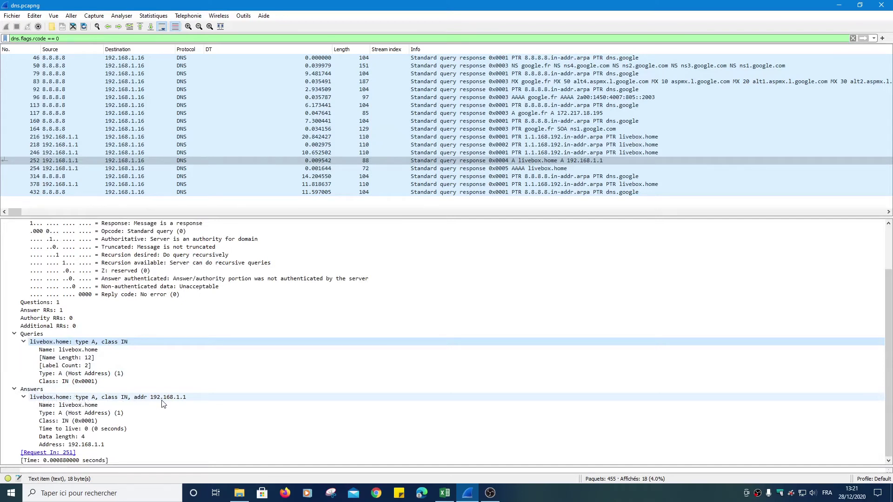
left_click(97, 407)
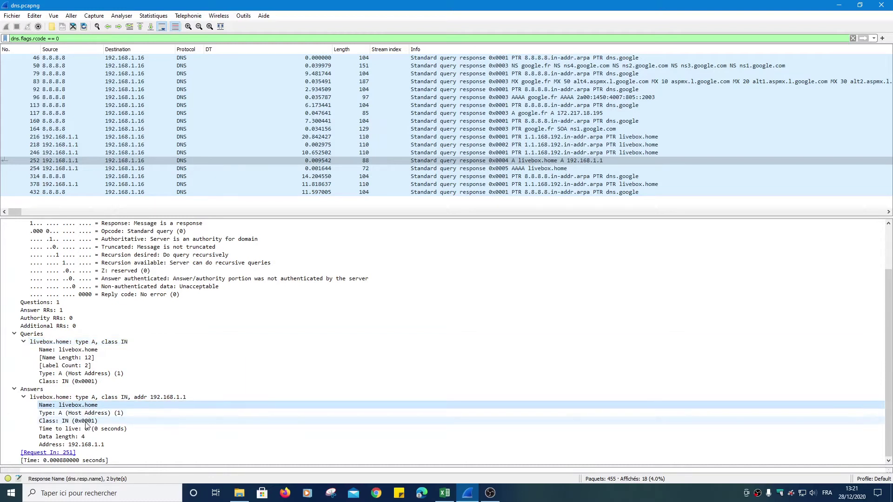
left_click(85, 422)
left_click(77, 444)
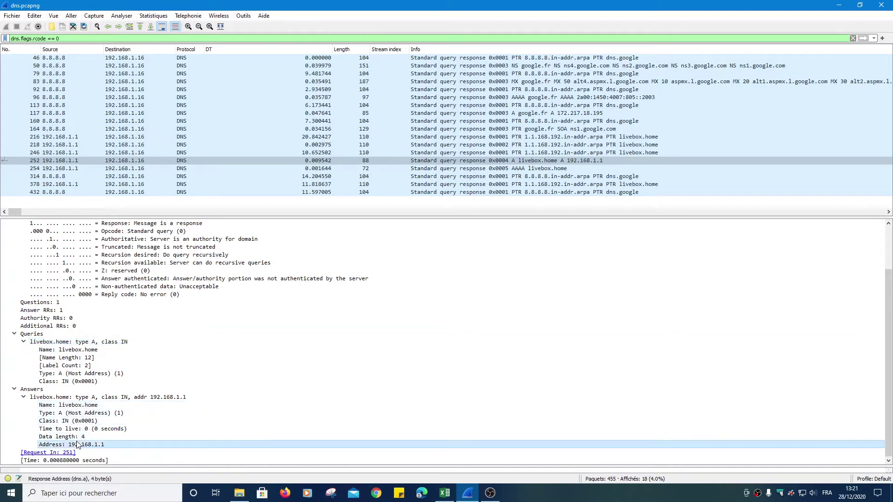
left_click(53, 430)
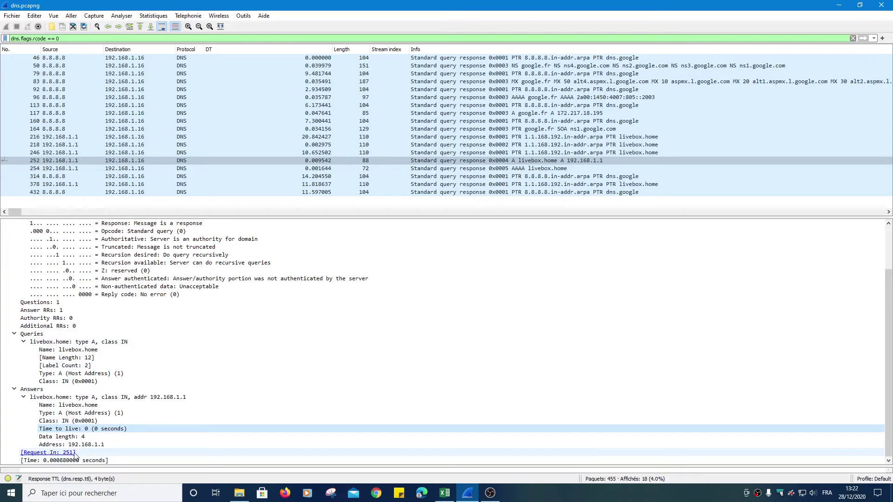
- Examine the time between query and response in packet 252 and review the rest of its details
left_click(53, 461)
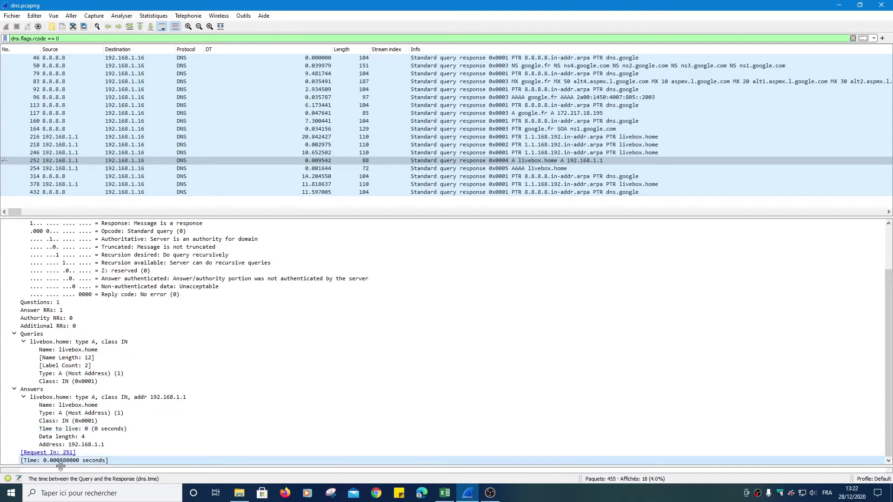
scroll(160, 375, "up", 3)
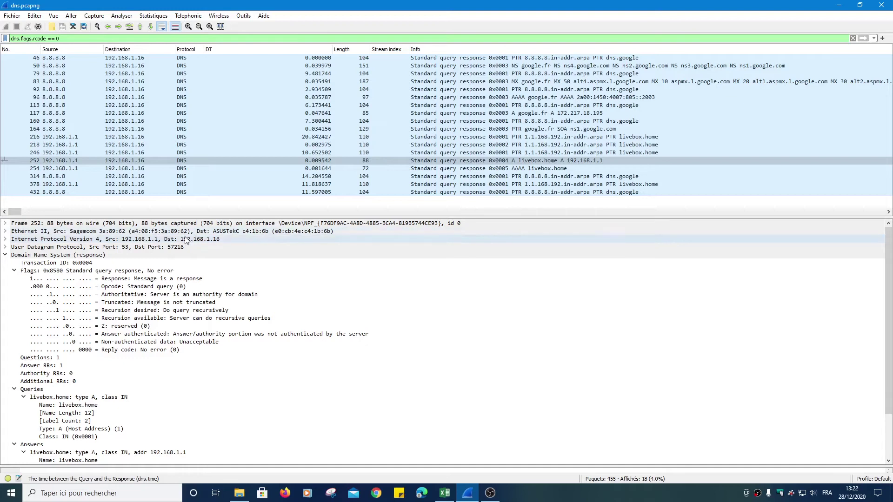
scroll(188, 377, "down", 3)
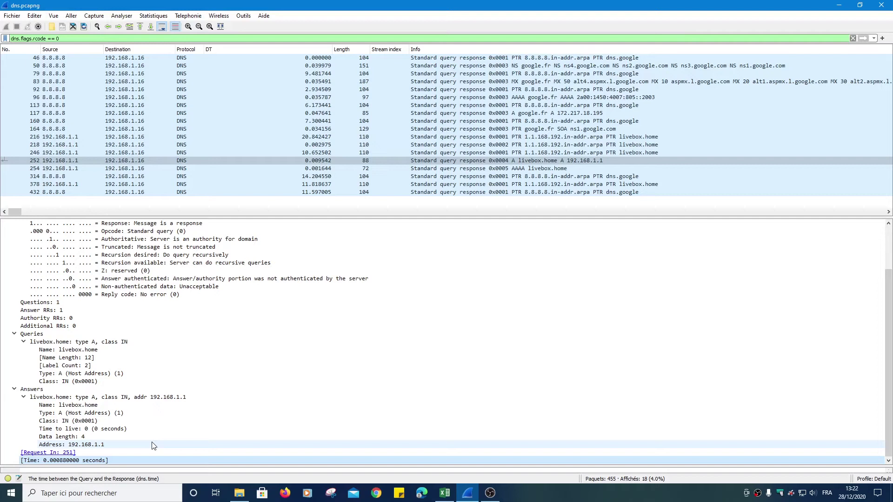
- Filter the capture to name server (NS) queries with dns.qry.type == 2
left_click(29, 36)
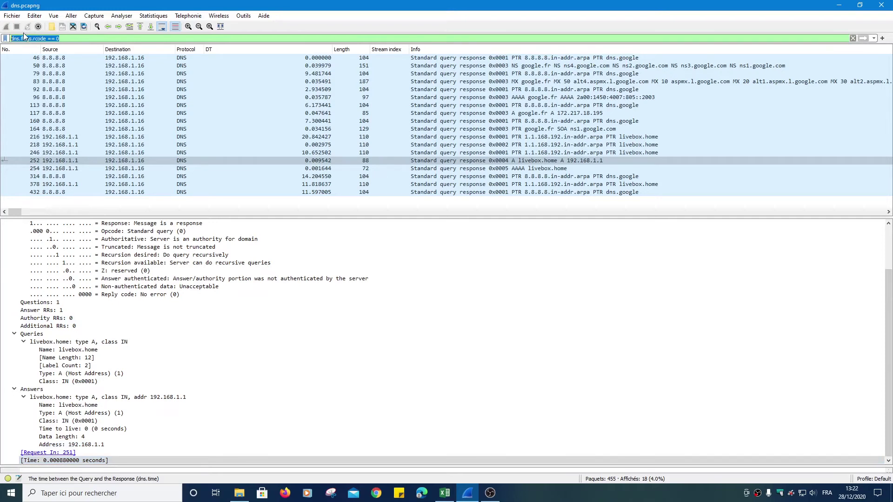
type("dns")
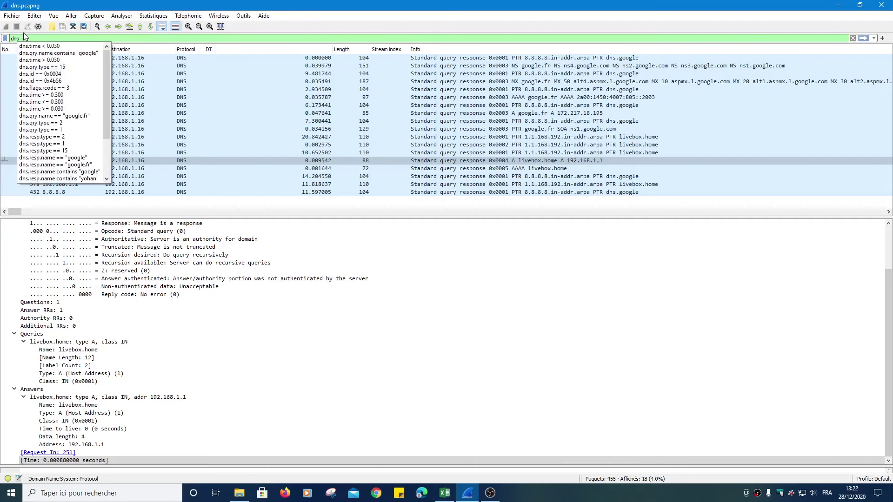
type(".qry")
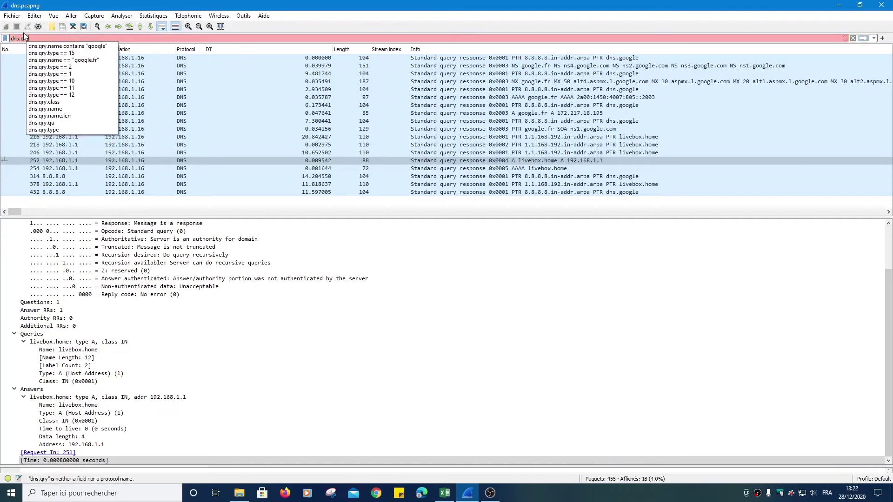
type(".")
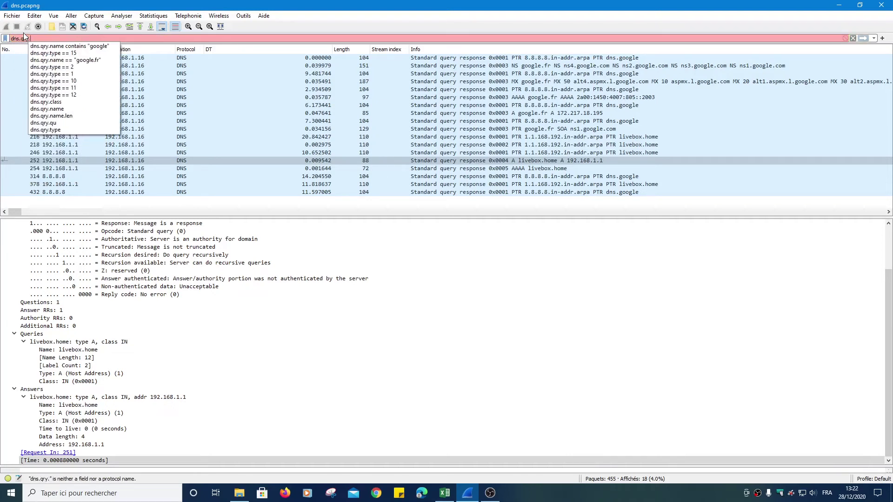
type("typ")
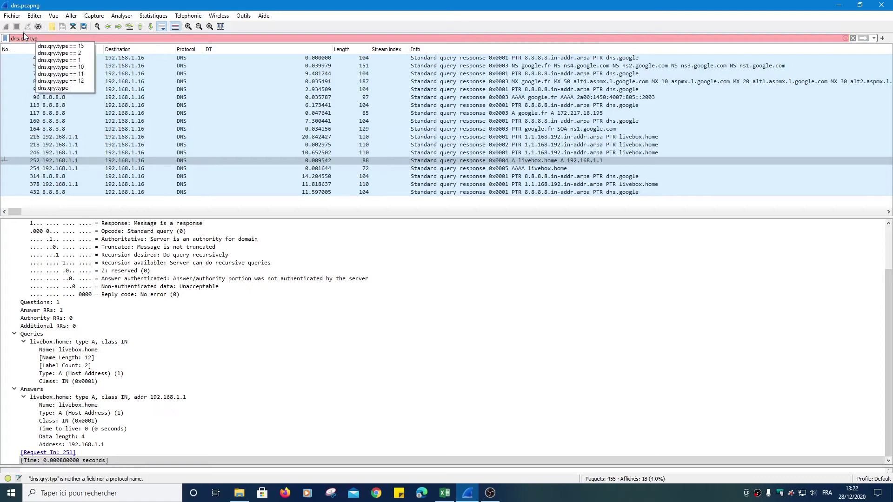
type("e ==")
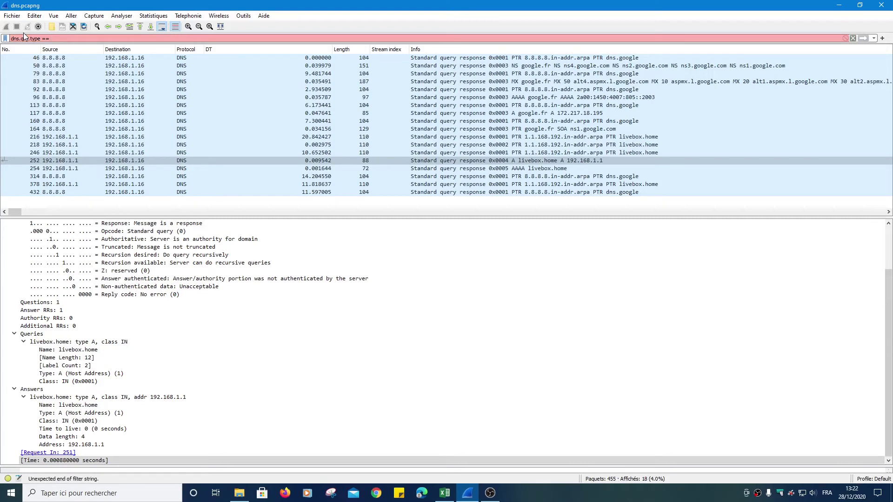
type(" 2")
key("Return")
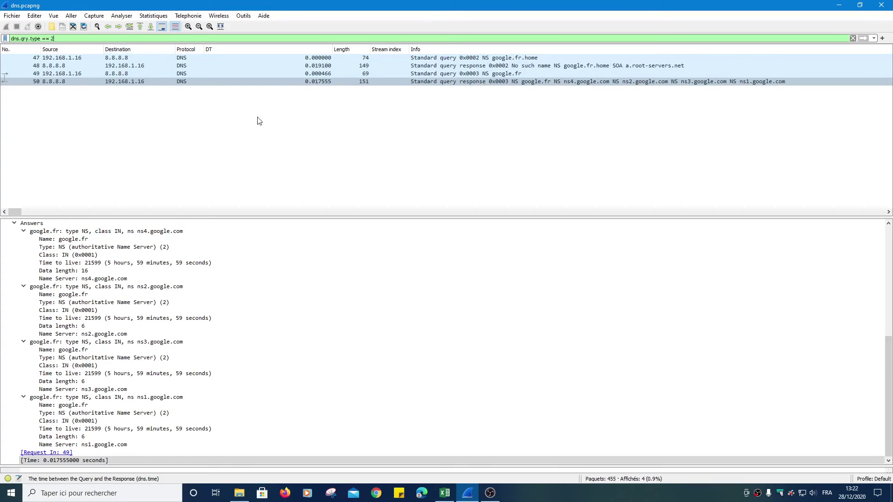
- Select the google.fr NS query, packet 49, and examine its response flag, Questions count and query type
left_click(355, 74)
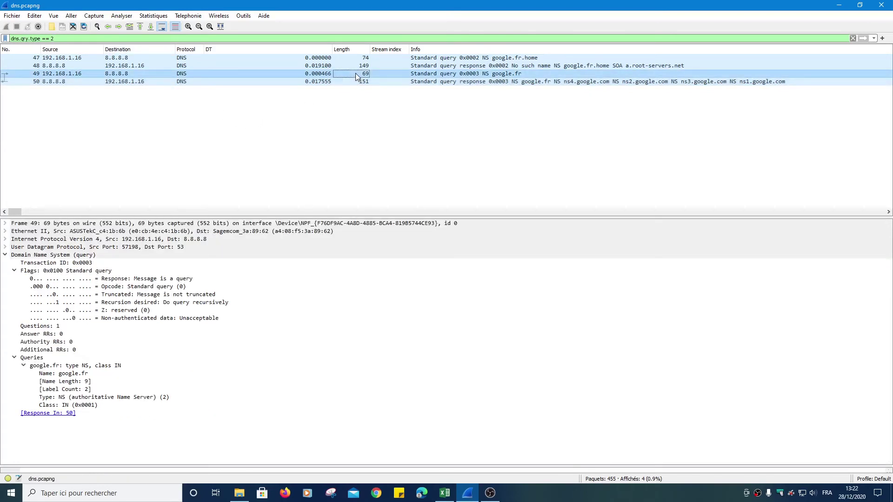
left_click(114, 281)
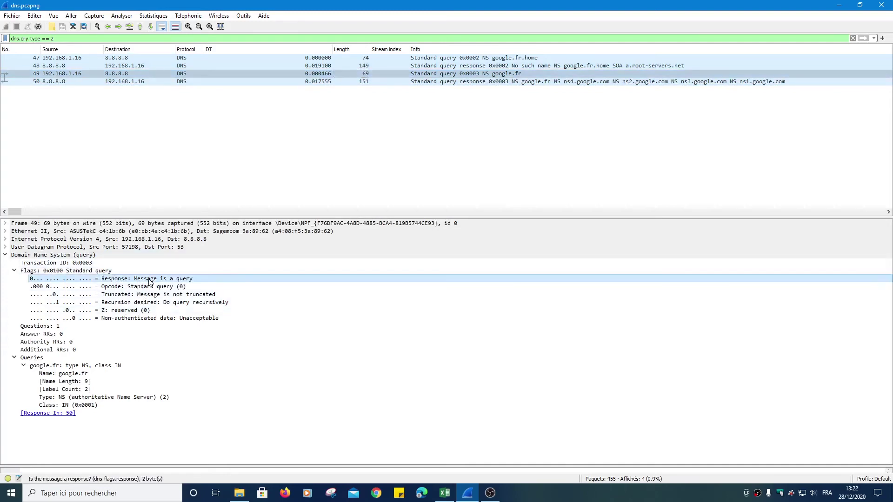
left_click(31, 327)
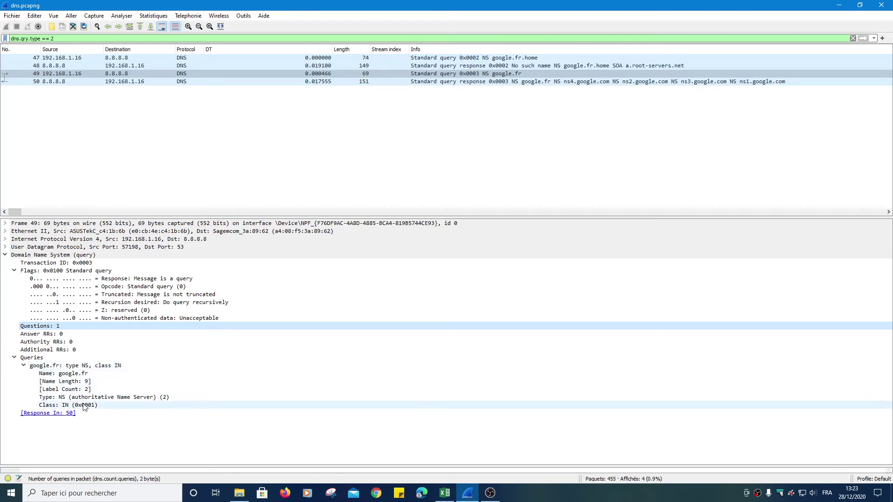
left_click(67, 399)
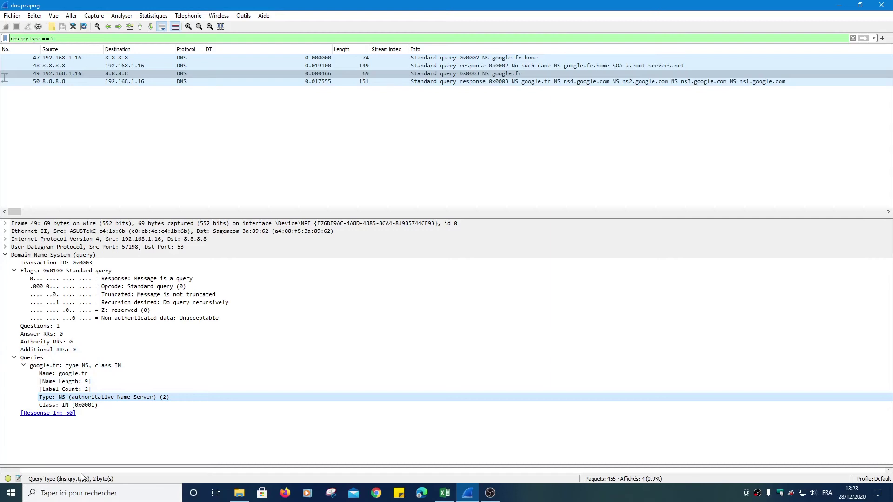
- Follow the Response In link of packet 49 to its response and review the flags, record counts, query and answers
left_click(55, 414)
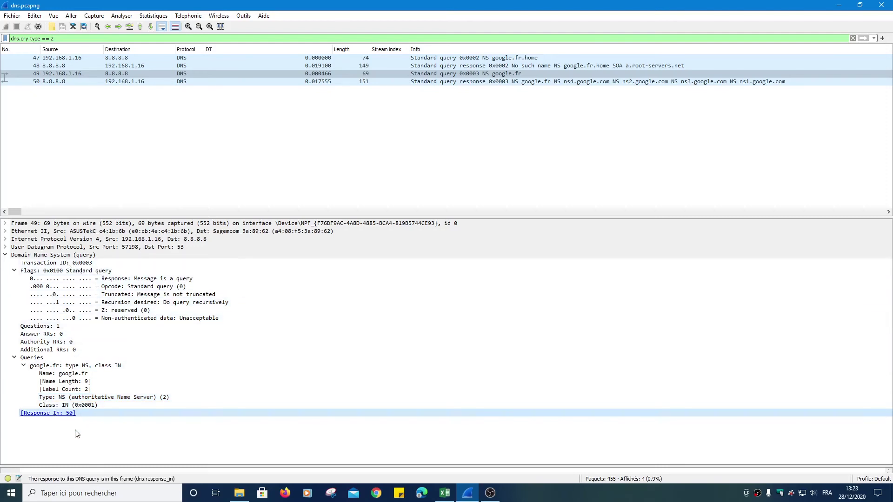
double_click(69, 414)
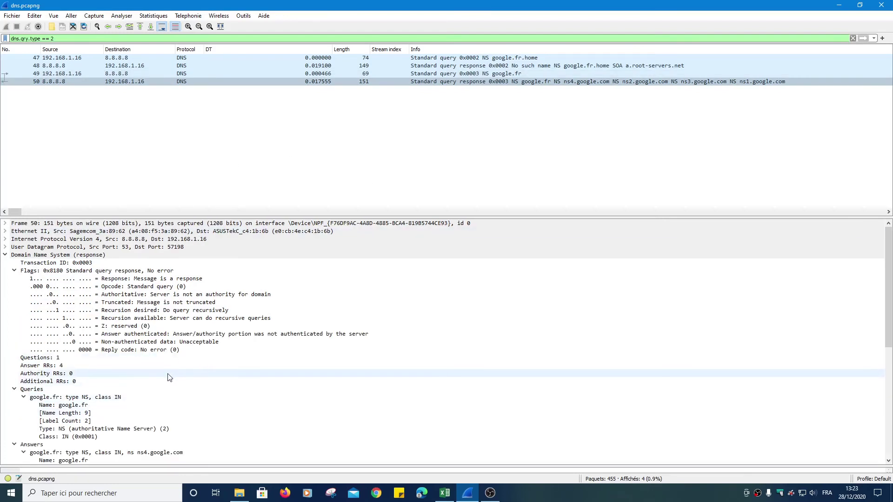
scroll(170, 382, "down", 2)
scroll(169, 382, "down", 5)
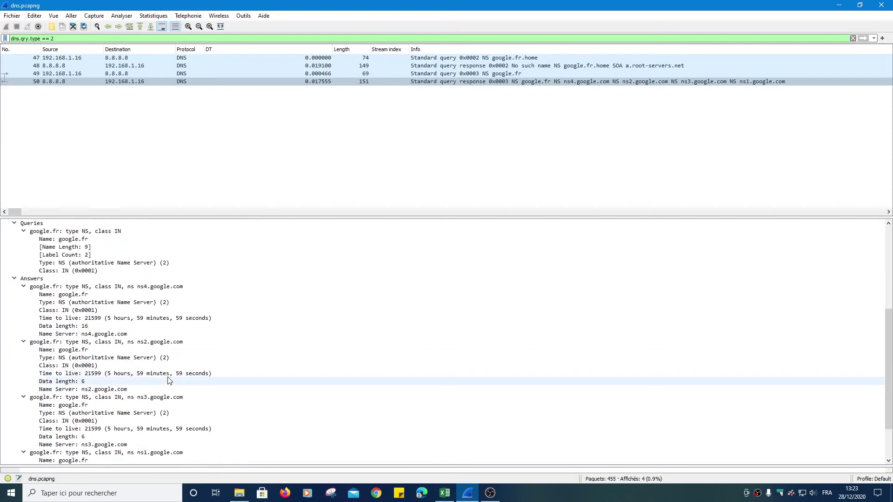
scroll(170, 372, "up", 1)
scroll(170, 354, "up", 6)
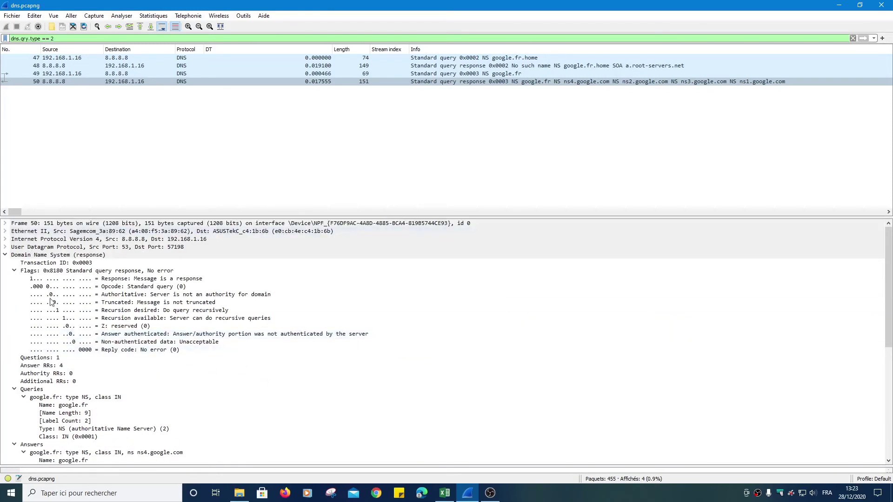
scroll(123, 371, "down", 2)
scroll(124, 372, "down", 2)
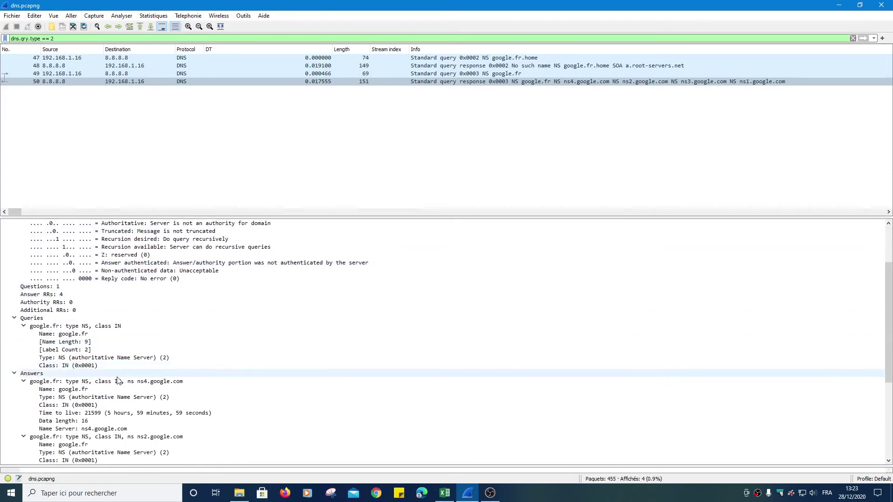
scroll(41, 360, "up", 1)
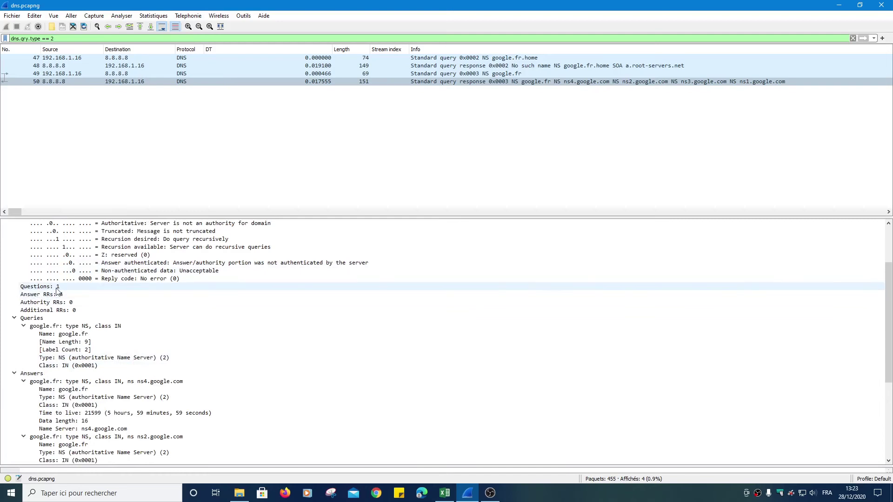
scroll(130, 336, "down", 2)
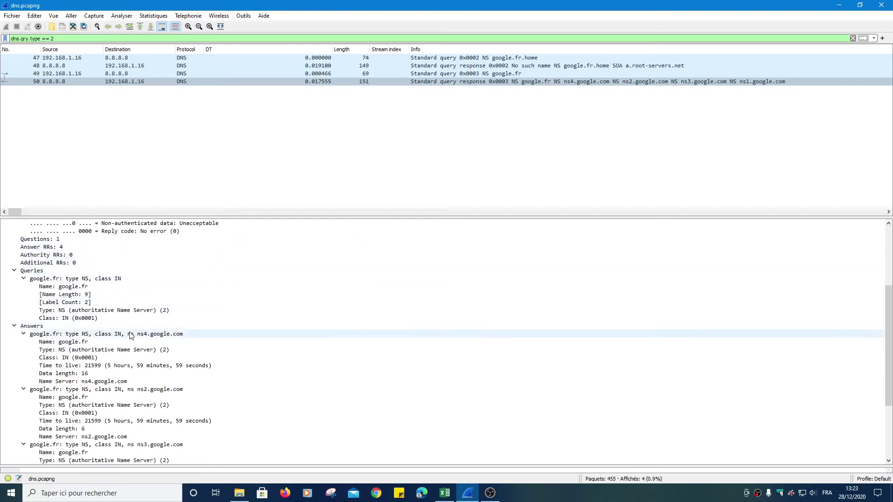
scroll(130, 335, "down", 1)
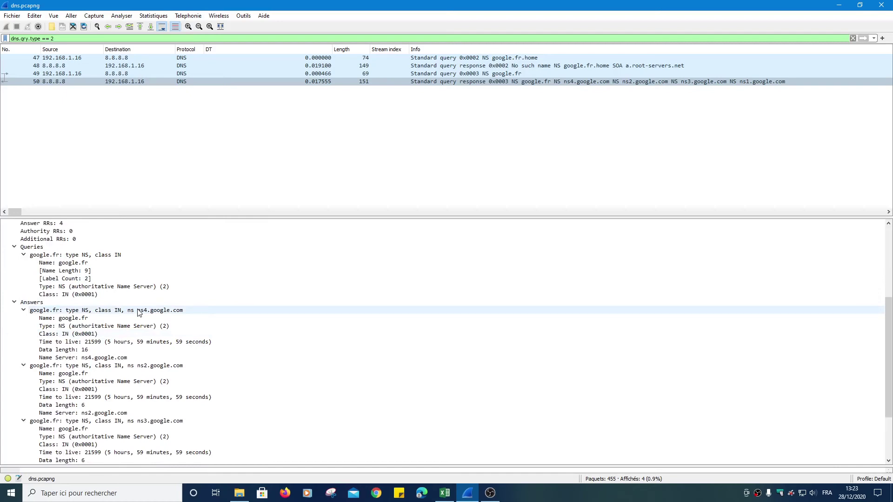
- Examine the ns4, ns2, ns3 and ns1.google.com entries under Answers in packet 50
left_click(152, 312)
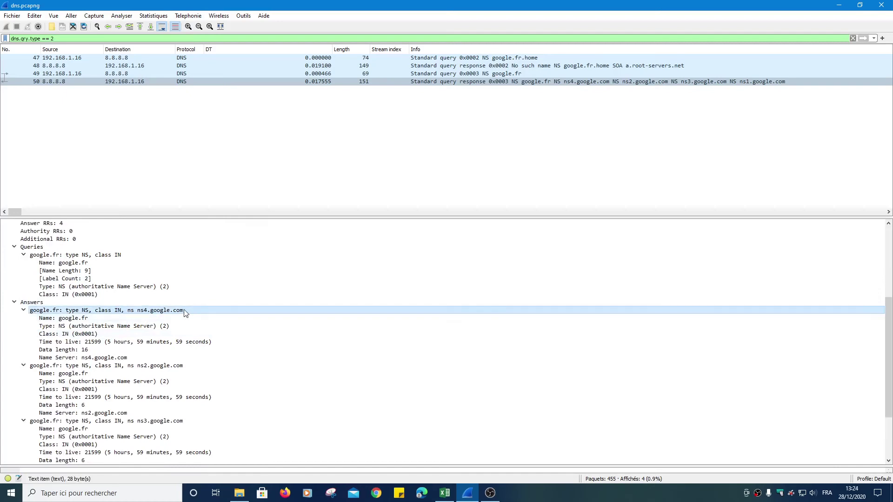
left_click(79, 368)
left_click(135, 421)
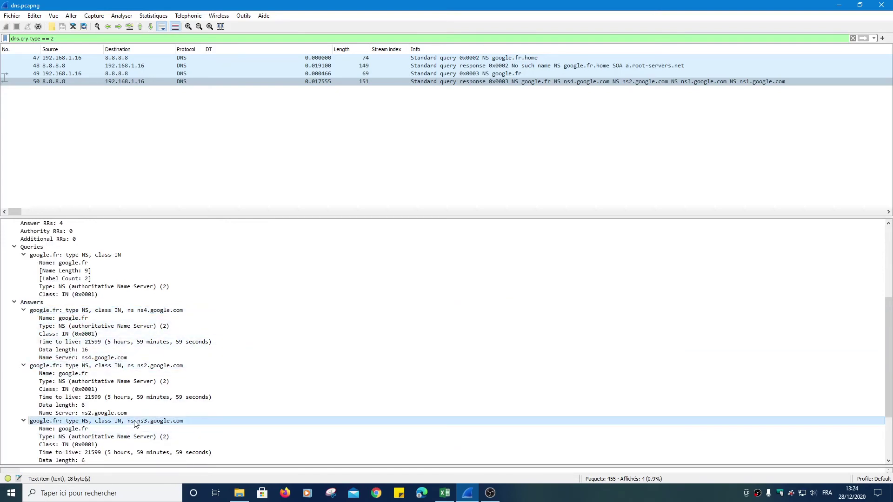
scroll(135, 423, "down", 4)
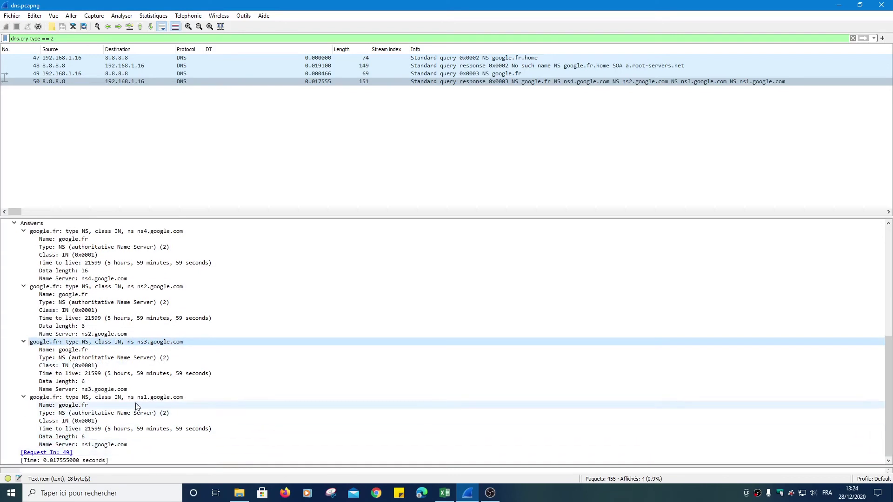
left_click(136, 398)
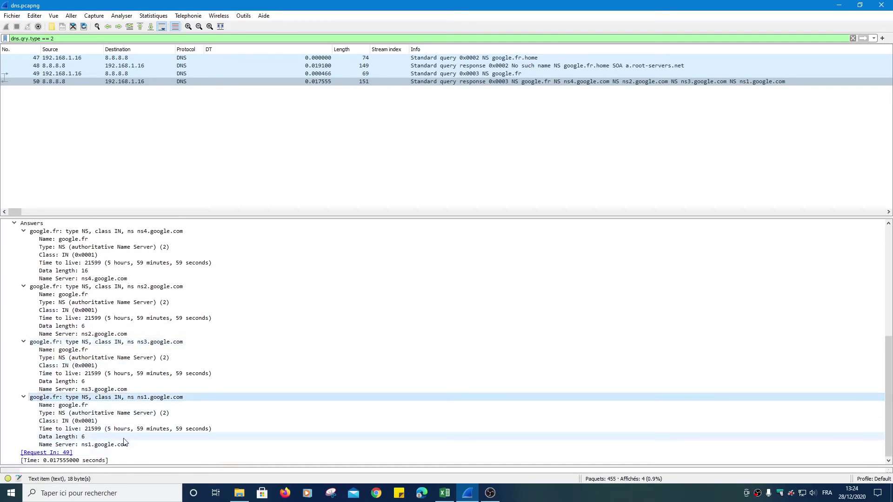
- Apply the dns.time field of packet 50 as a packet list column and check its value for response packet 48
left_click(14, 460)
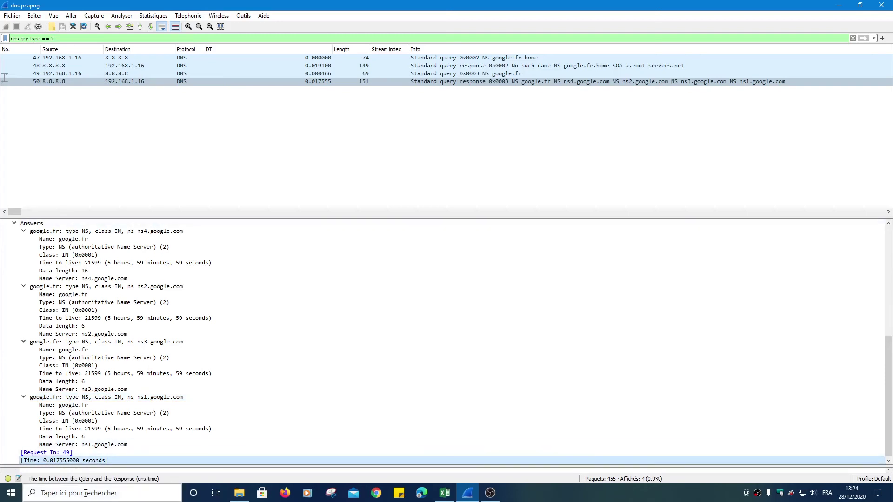
right_click(75, 466)
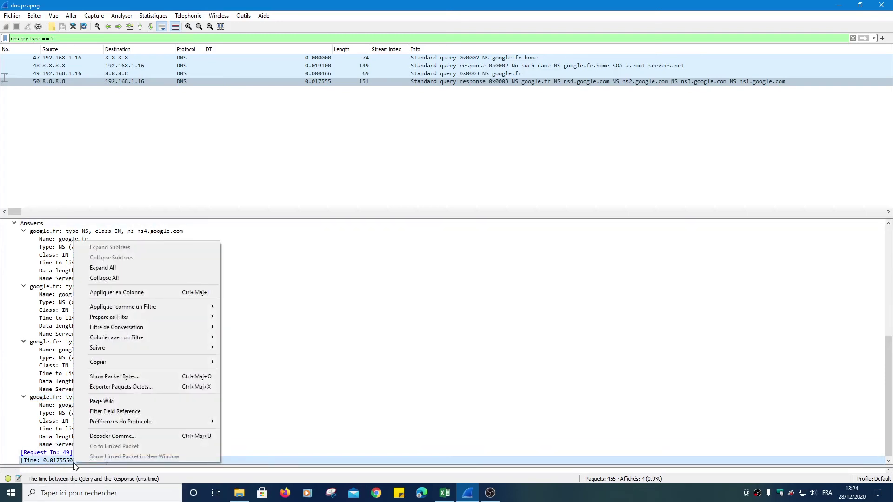
left_click(153, 292)
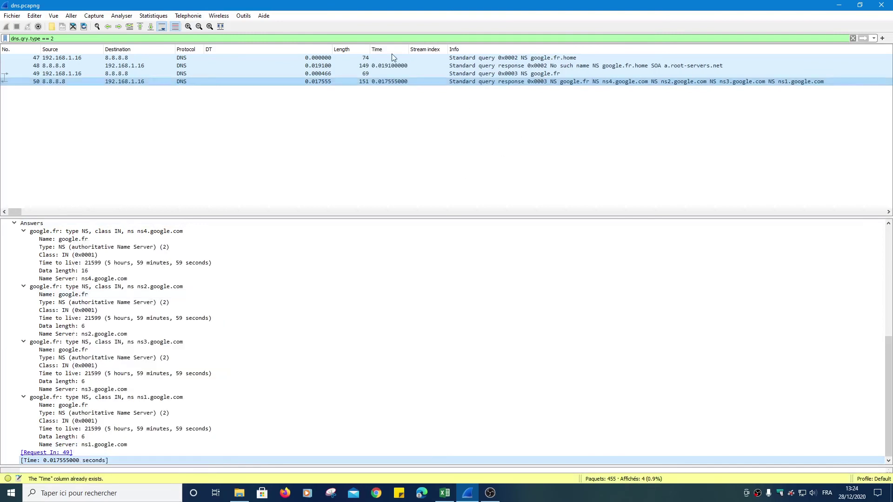
left_click(390, 66)
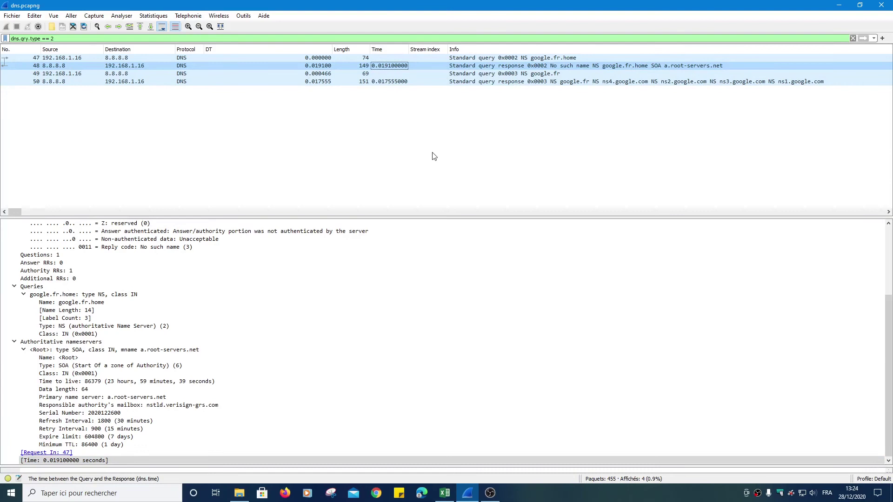
- Filter the packet list to DNS responses slower than 30 ms with dns.time > 0.030
left_click_drag(54, 38, 2, 37)
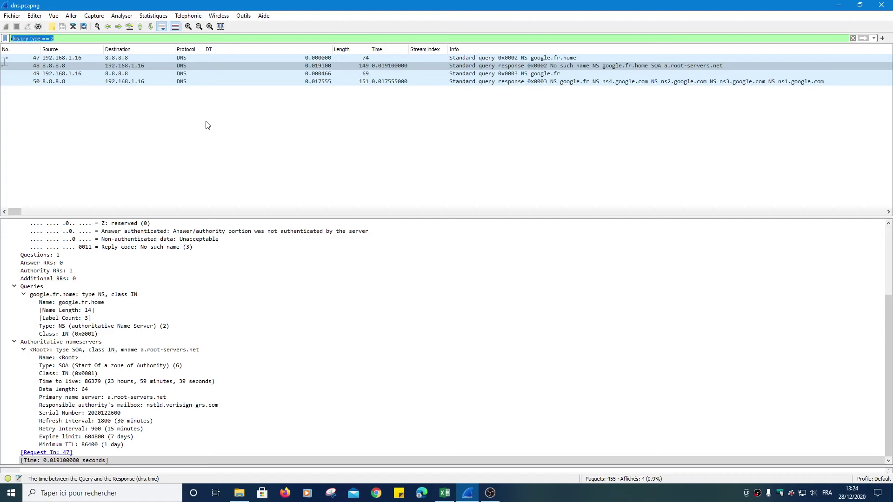
type("dns")
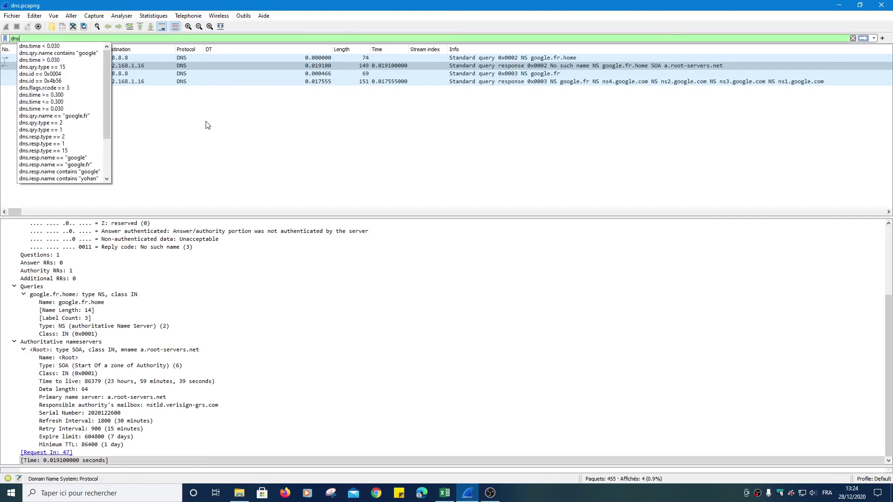
type(".")
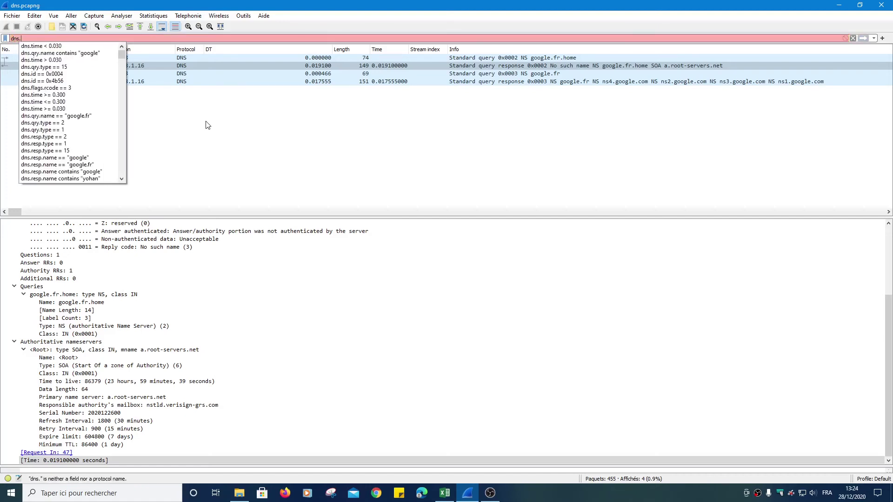
type("time ")
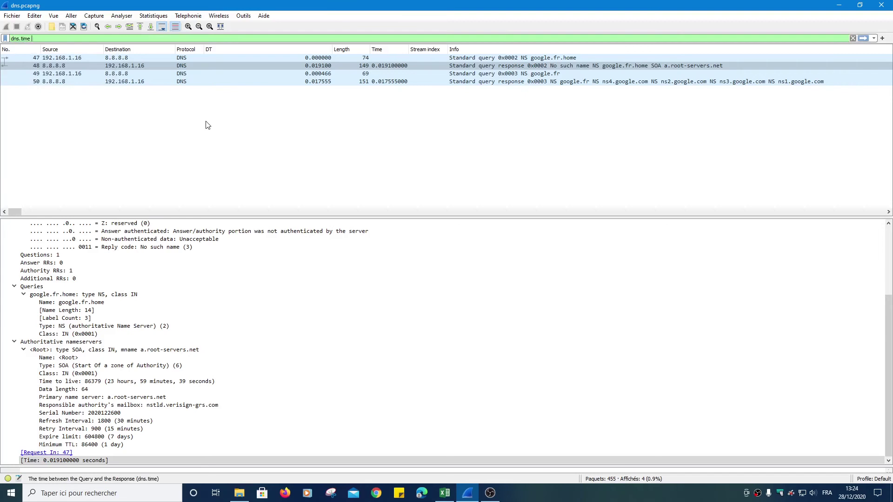
type(">")
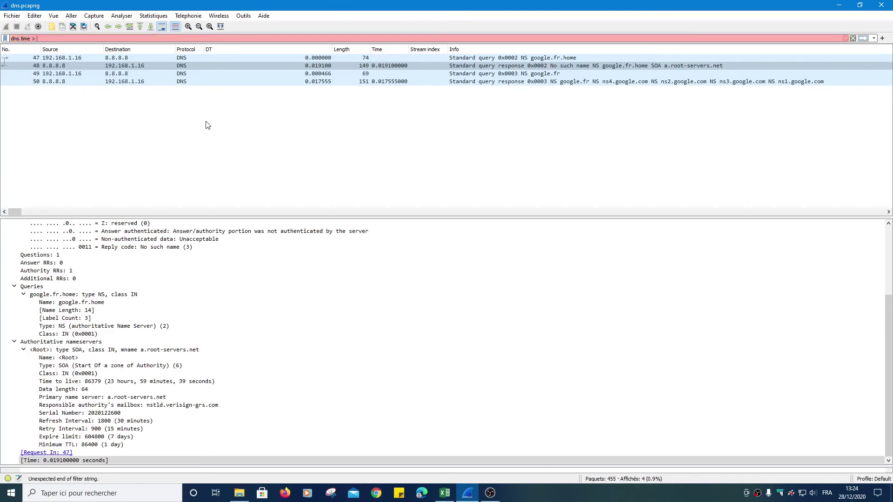
type(" 0")
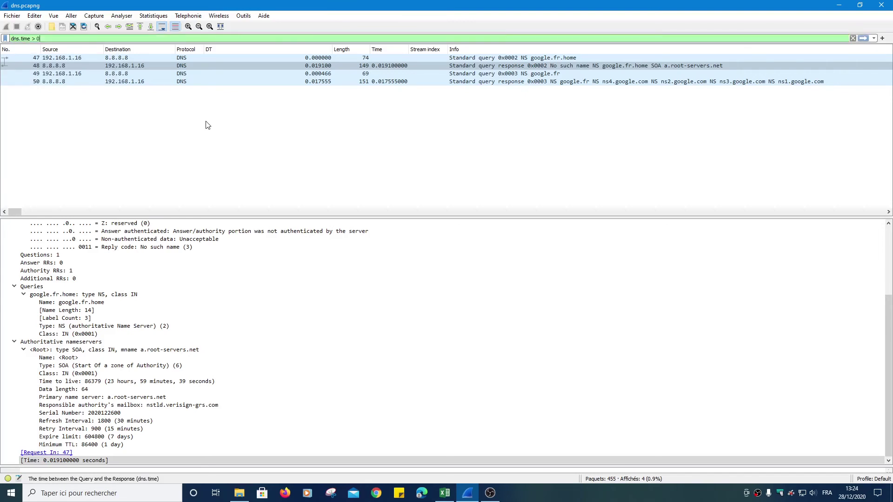
type(".030")
key("Return")
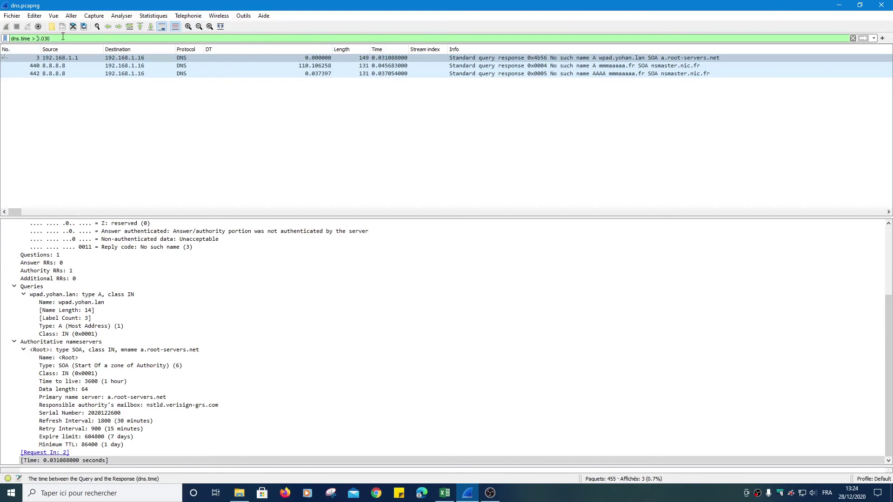
- Change the response time filter to dns.time < 0.030 and apply it
key("BackSpace")
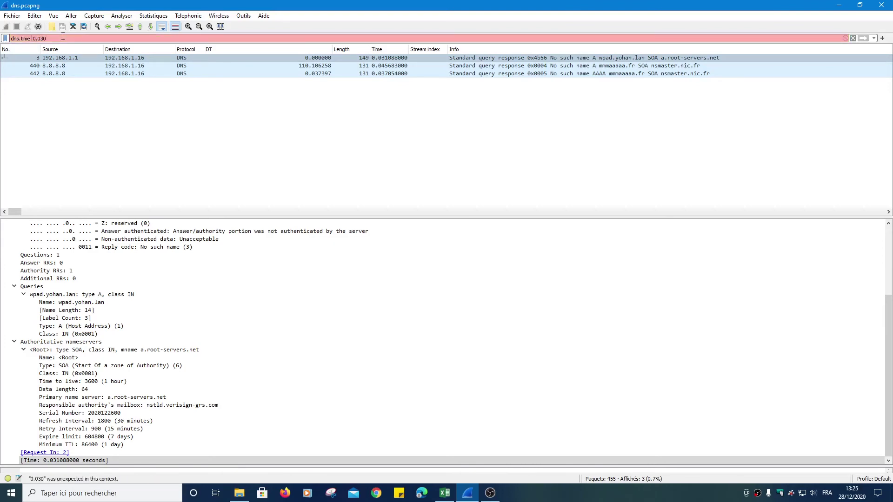
type("<")
key("Return")
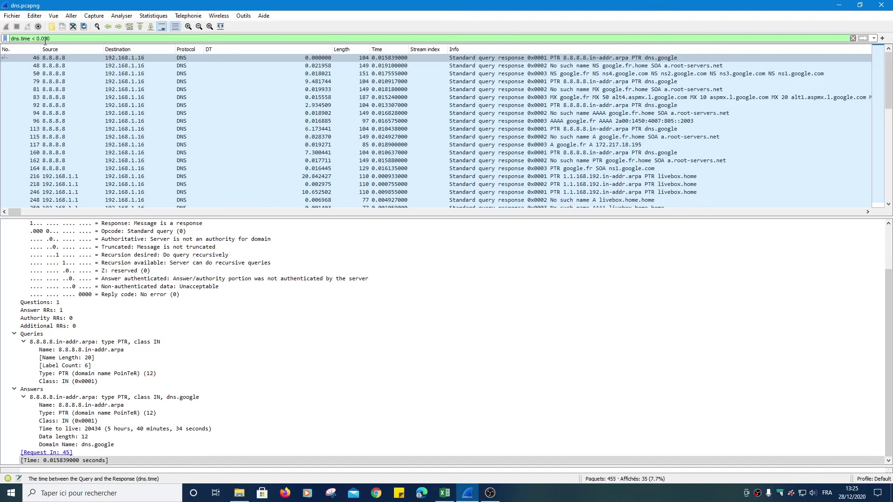
- Replace the display filter with dns.qry.name contains "google" and apply it
triple_click(10, 39)
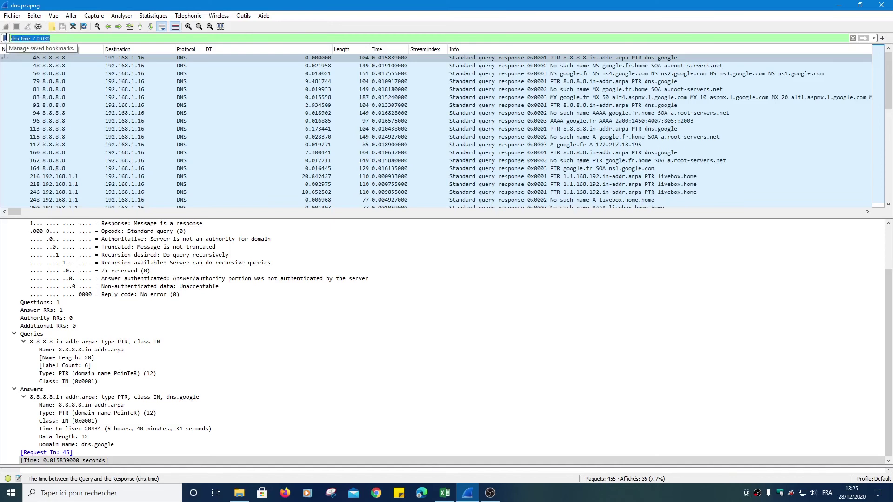
type("dns.qry.")
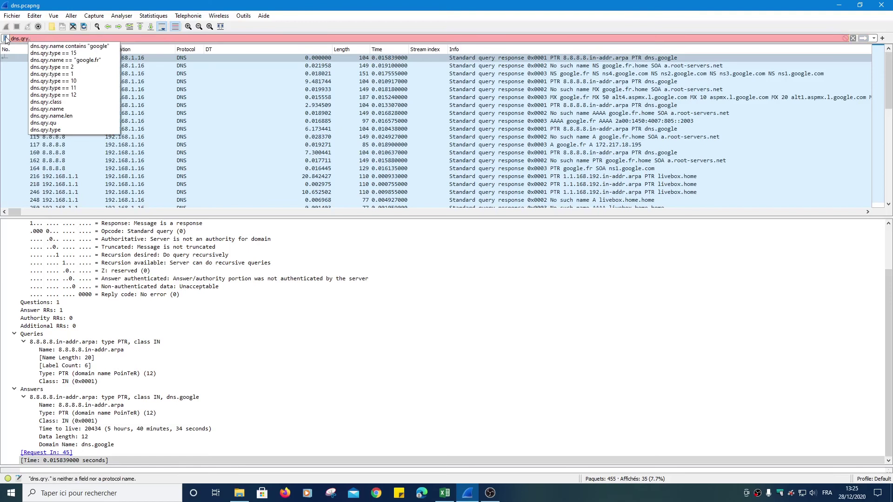
type("name")
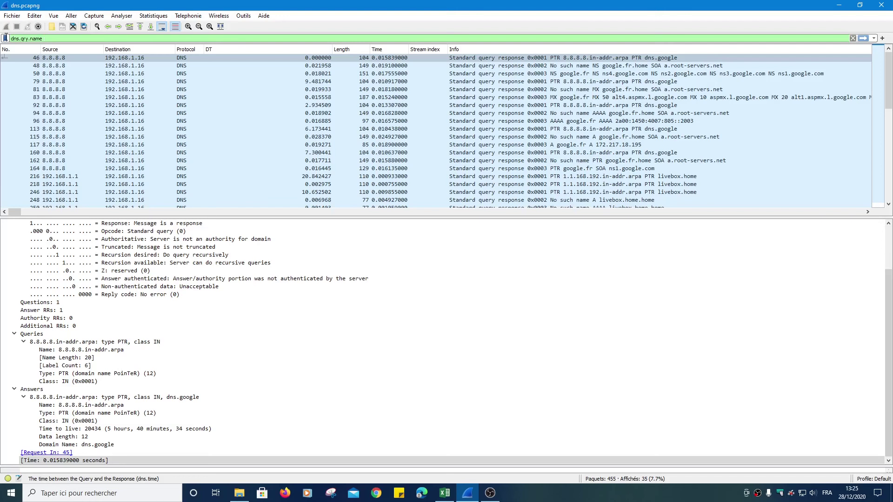
type("conta")
type("ins")
type("\"")
type("g")
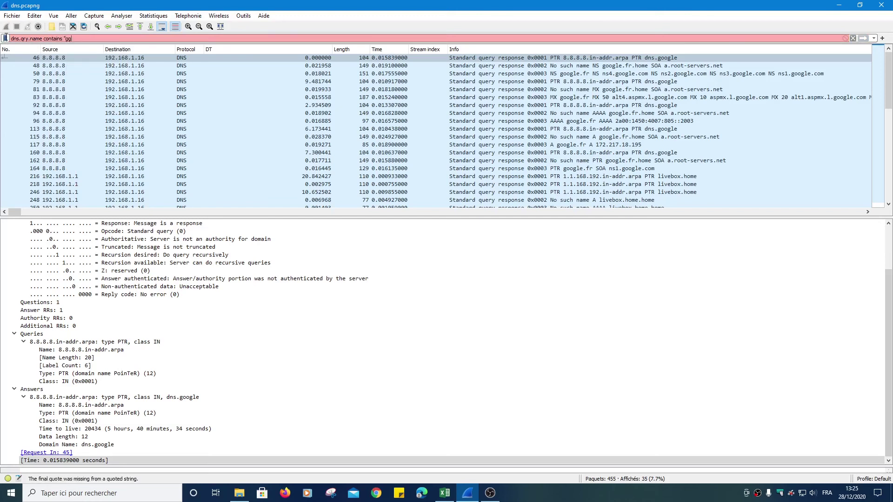
key("BackSpace")
type("oogle\"")
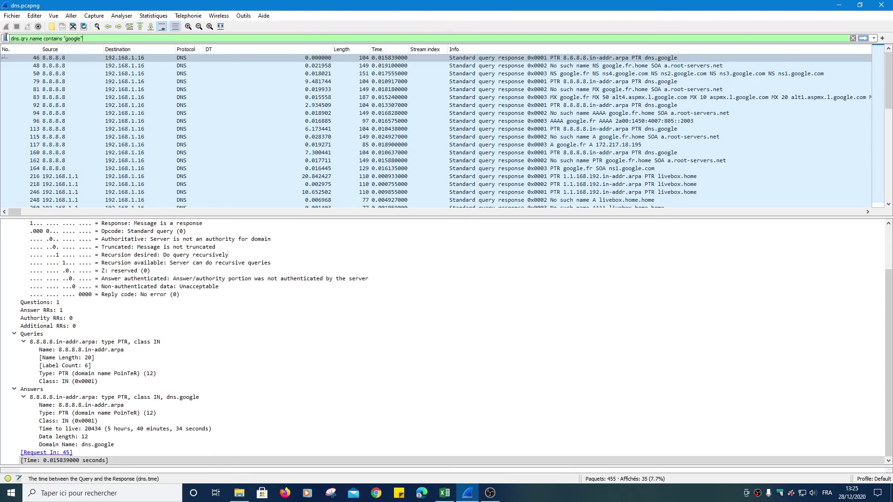
key("Return")
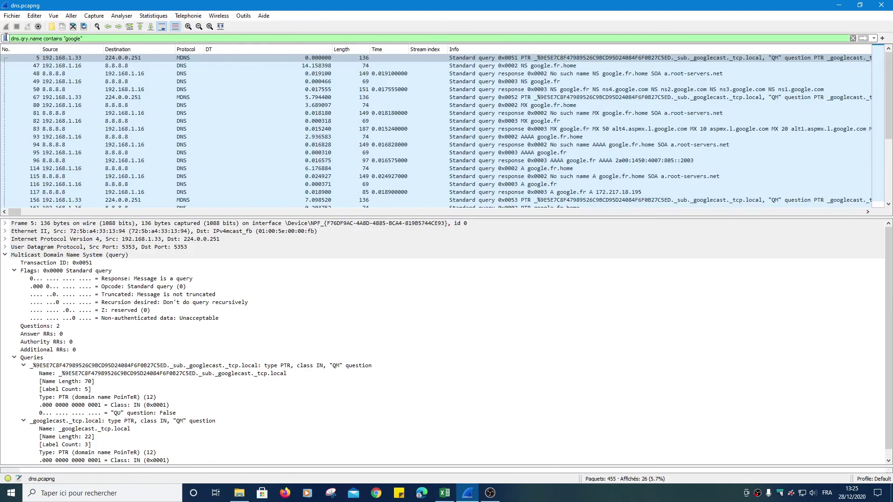
- Examine packets matching the google name filter, including NS query 47, MX response 83 and the googlecast MDNS queries 298 and 412
left_click(523, 68)
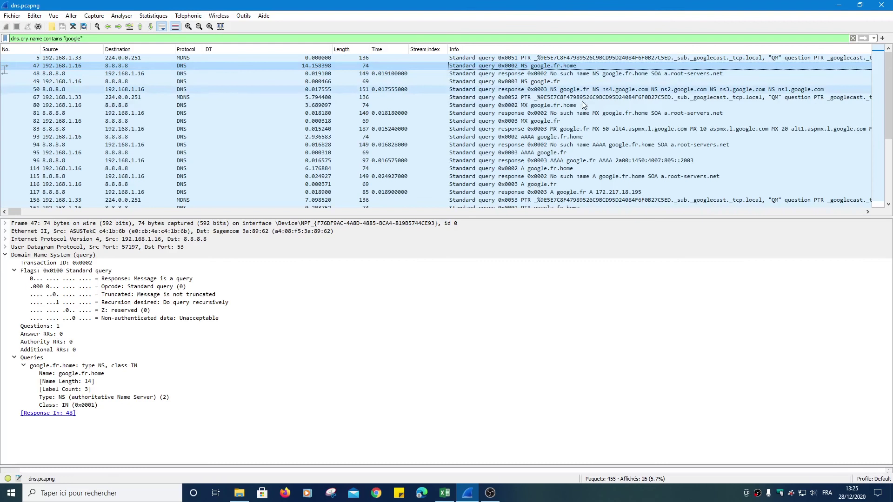
left_click(572, 130)
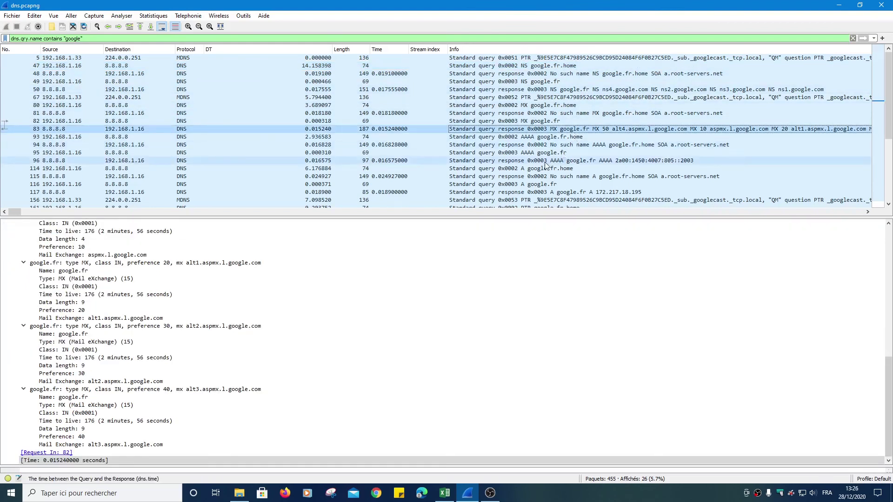
scroll(542, 165, "down", 2)
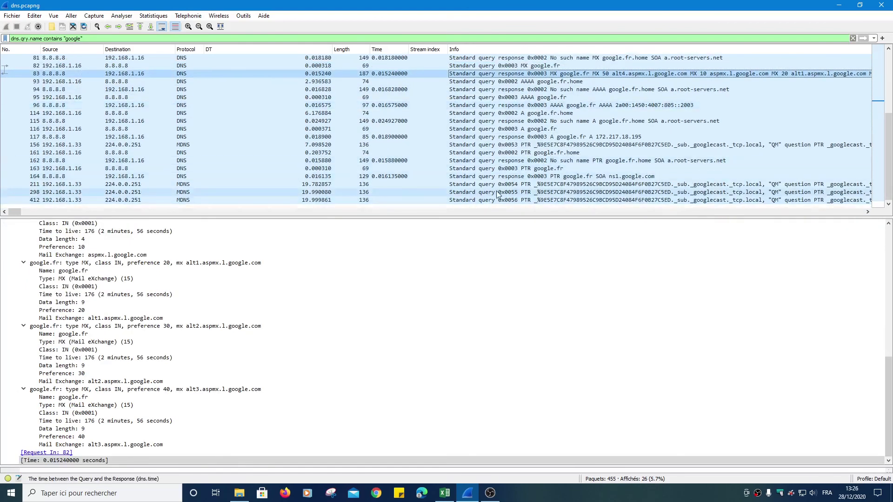
left_click(725, 192)
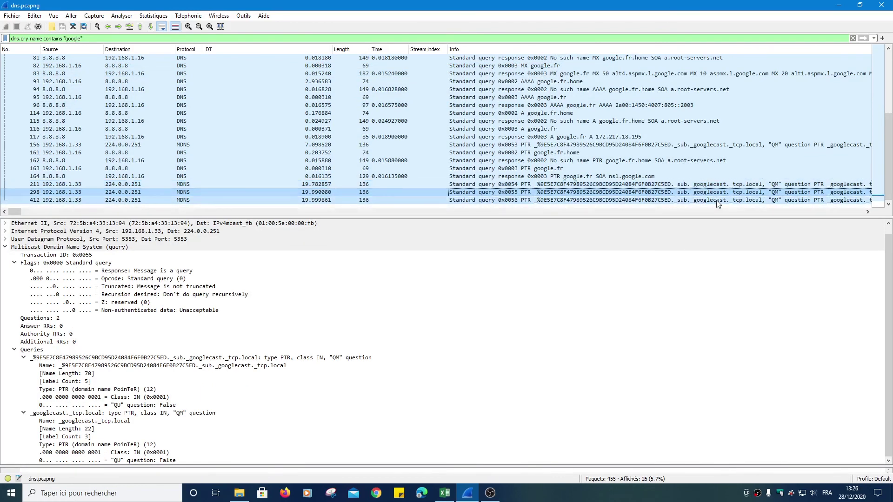
left_click(717, 200)
left_click(713, 192)
scroll(307, 114, "up", 2)
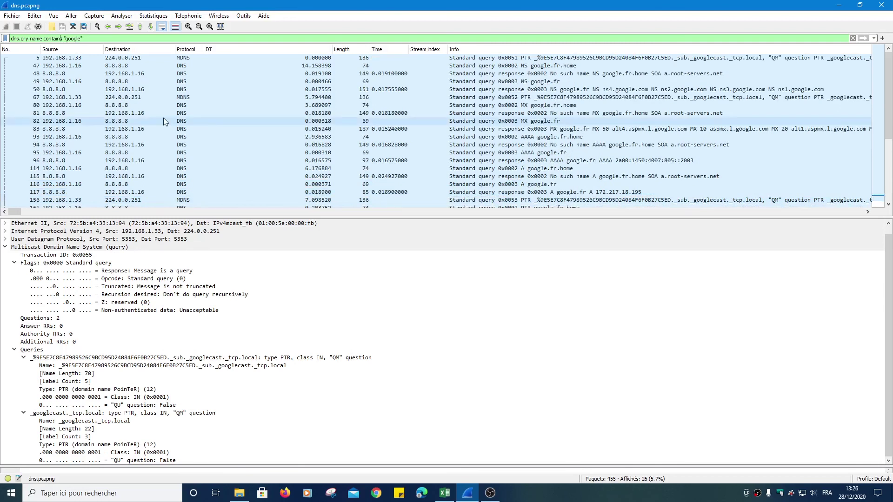
- Change the filter to the exact domain name with dns.qry.name == "google.fr" and apply it
key("BackSpace")
key("BackSpace")
key("BackSpace")
key("BackSpace")
key("BackSpace")
key("BackSpace")
key("BackSpace")
key("BackSpace")
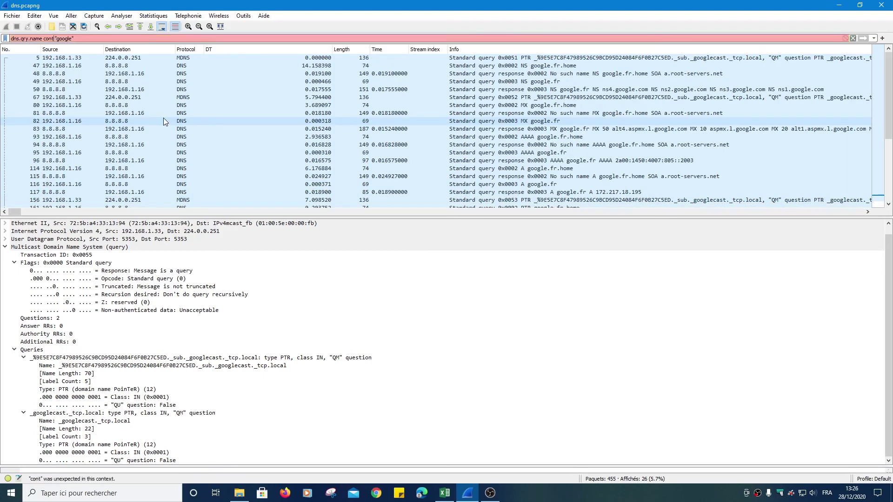
type("== ")
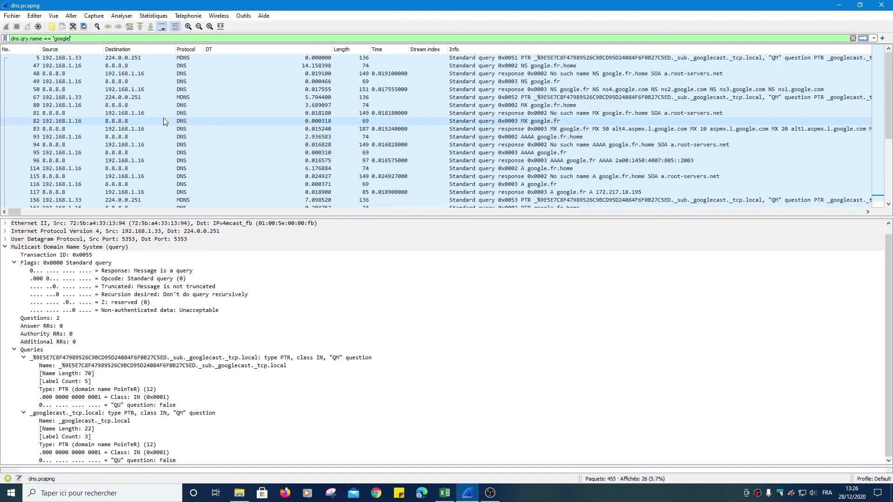
type(".fr")
key("Return")
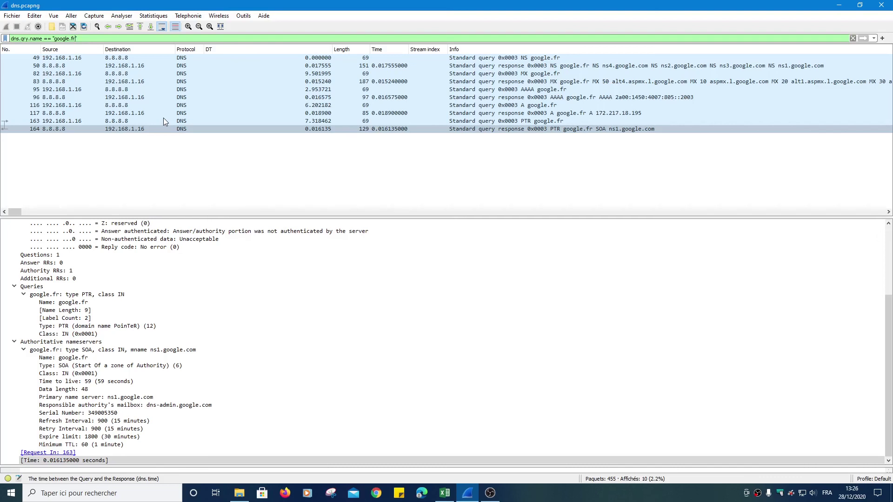
- Examine the google.fr AAAA, PTR, A and NS responses in packets 96, 164, 117 and 50
left_click(591, 98)
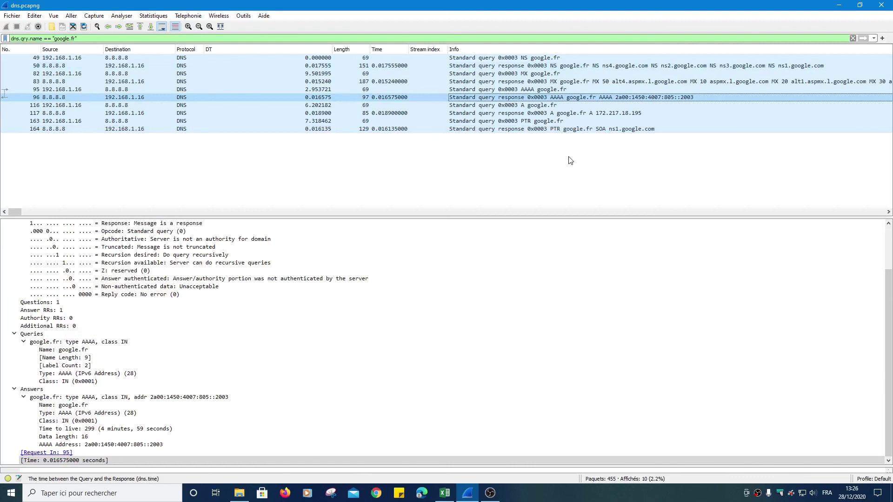
left_click(561, 131)
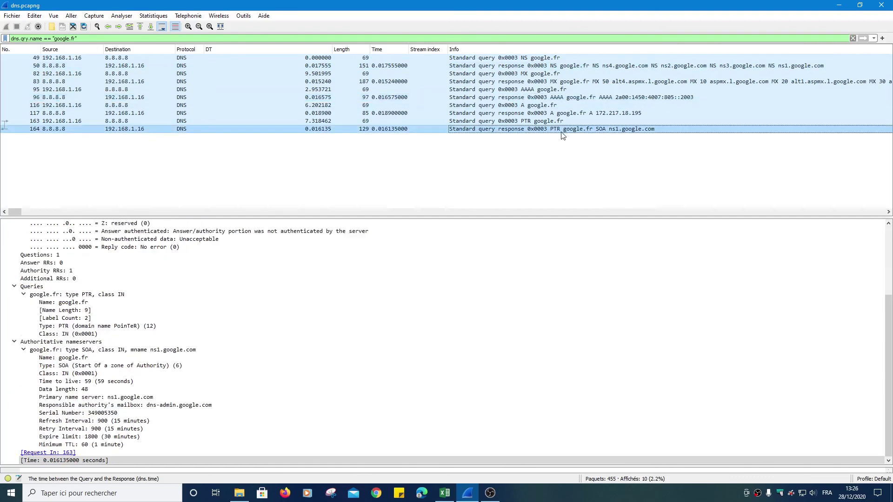
left_click(576, 113)
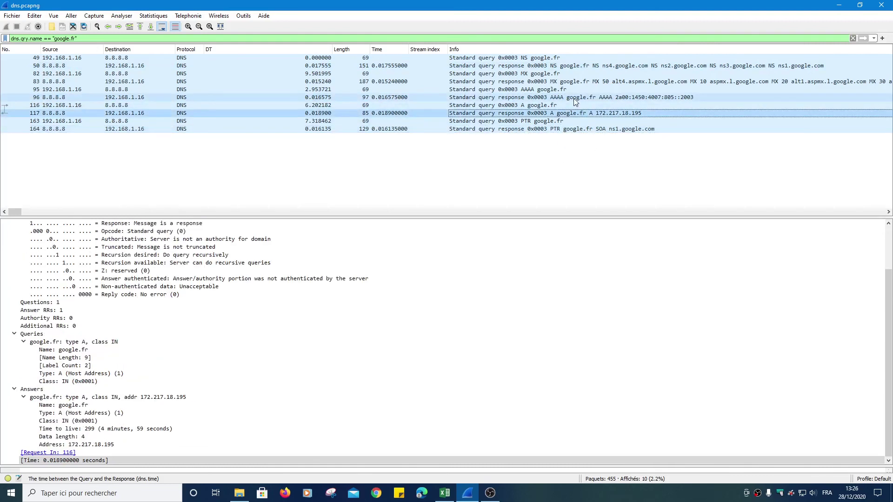
left_click(573, 99)
left_click(561, 65)
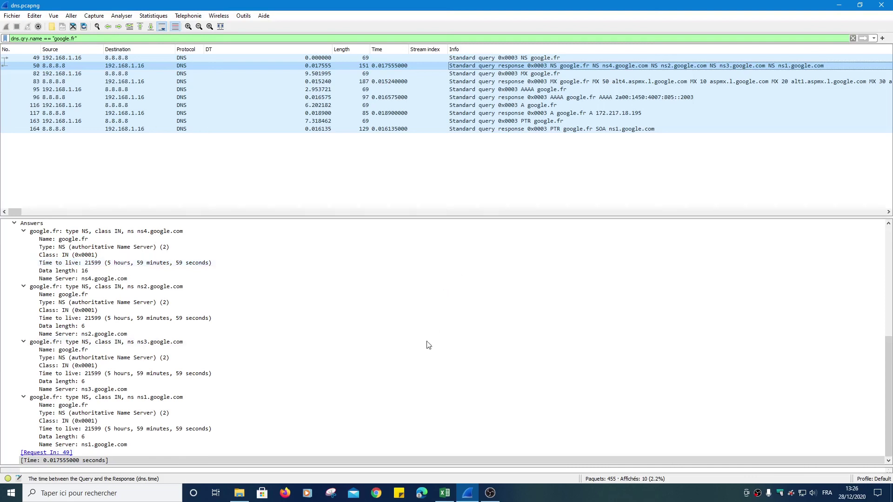
- Switch to the filtre dns.xlsx workbook in Excel to review the list of DNS filter expressions
left_click(444, 493)
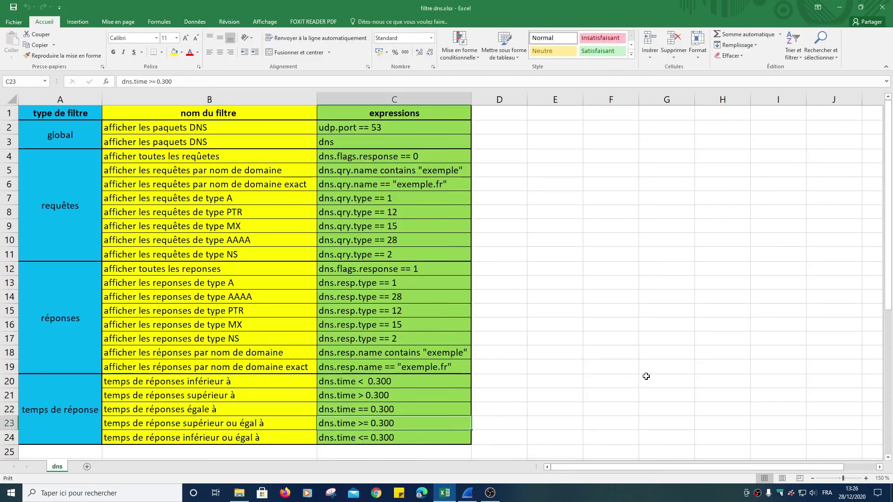